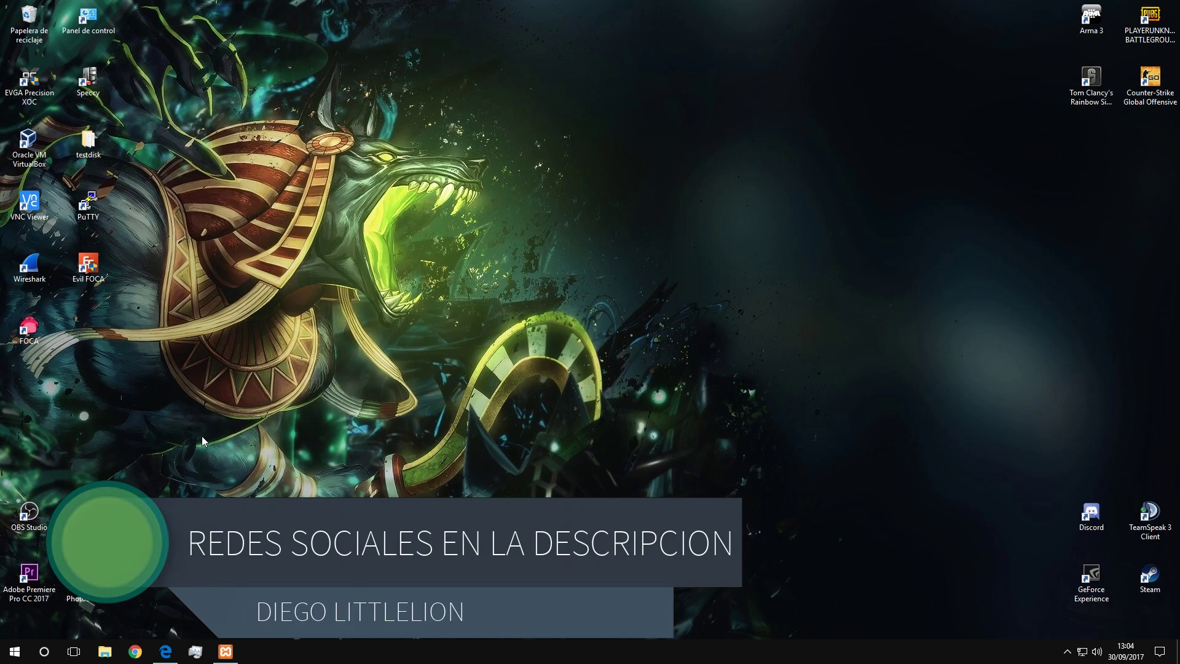
# Step: Switch to the No-IP page in Edge and start a new hostname diegolittlelion under the free domain ddns.net
pyautogui.click(161, 649)
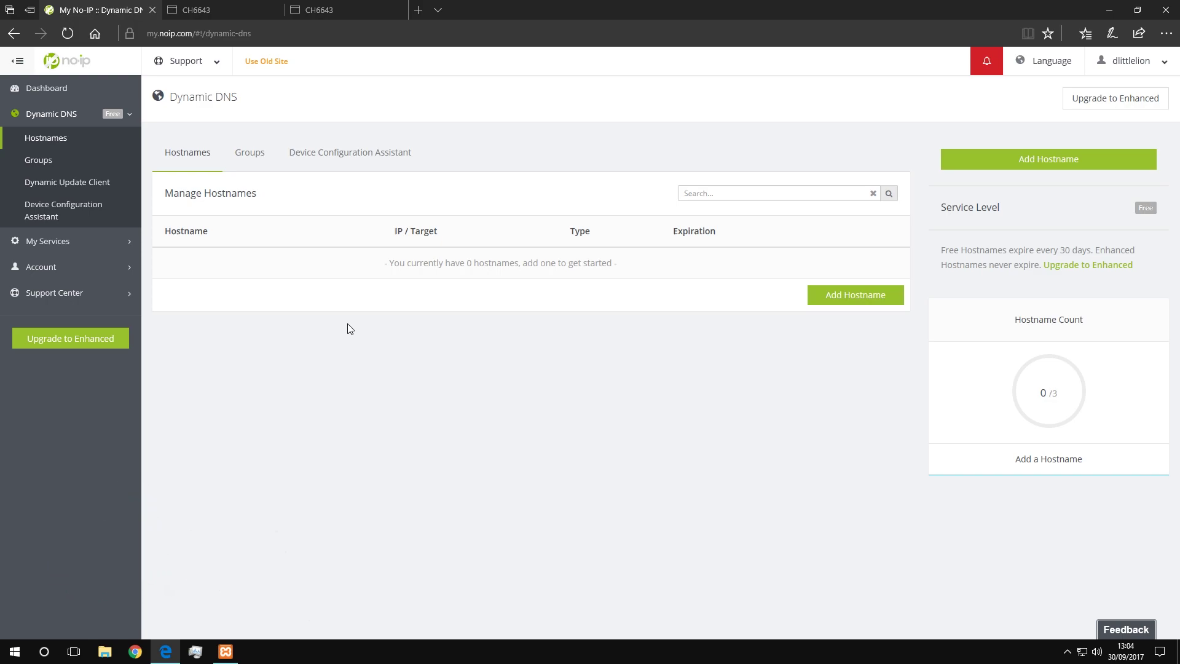
pyautogui.moveTo(384, 263); pyautogui.dragTo(635, 263)
pyautogui.click(637, 264)
pyautogui.click(864, 297)
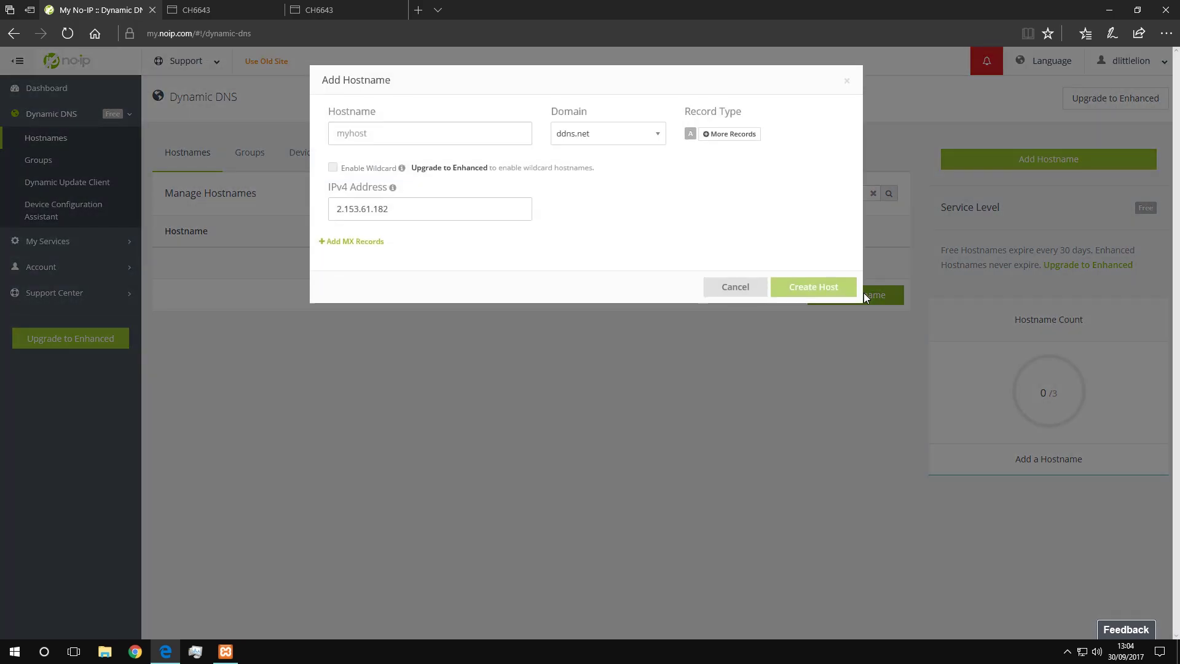
pyautogui.click(457, 135)
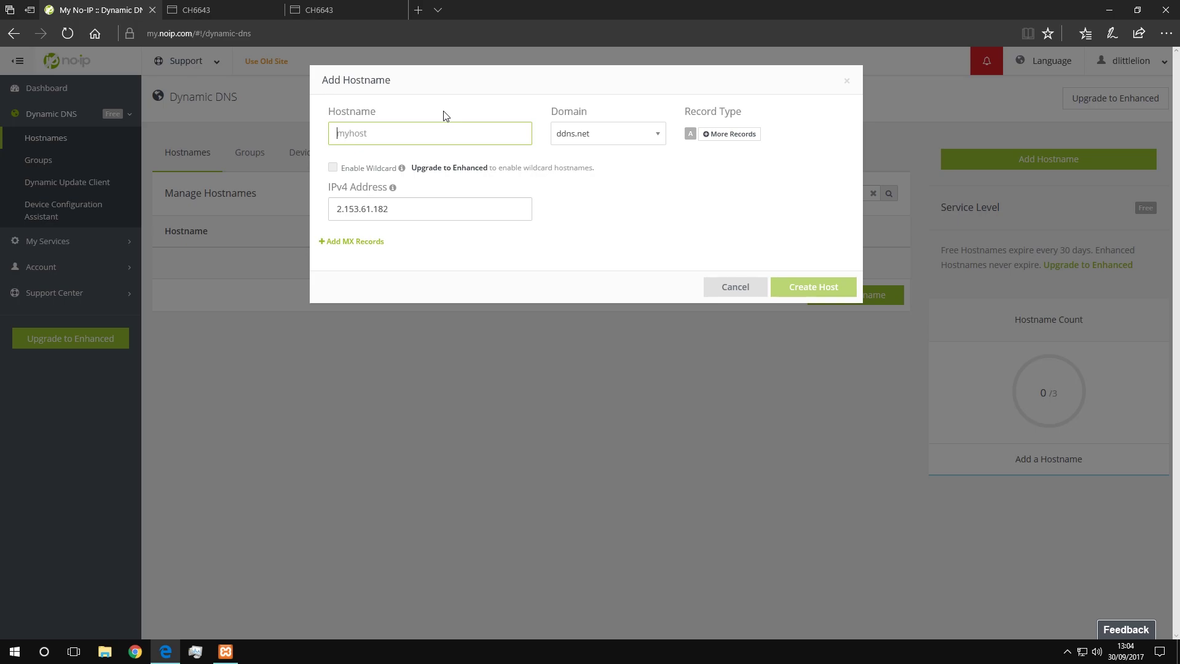
pyautogui.write('diegolittlelion')
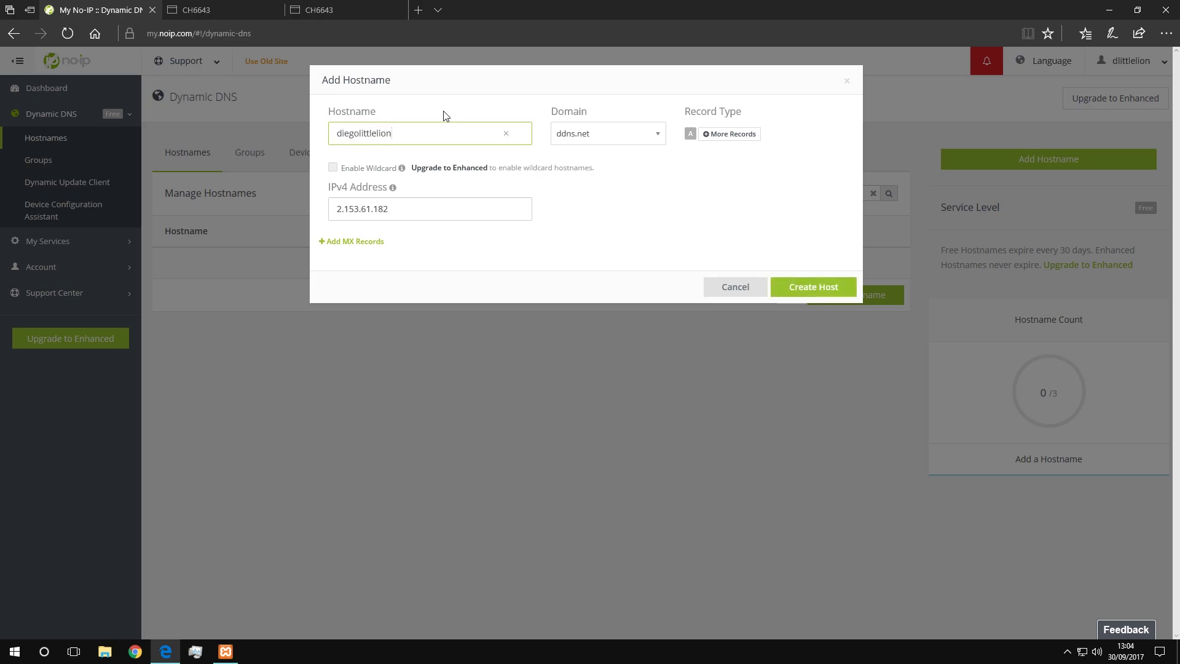
pyautogui.click(613, 139)
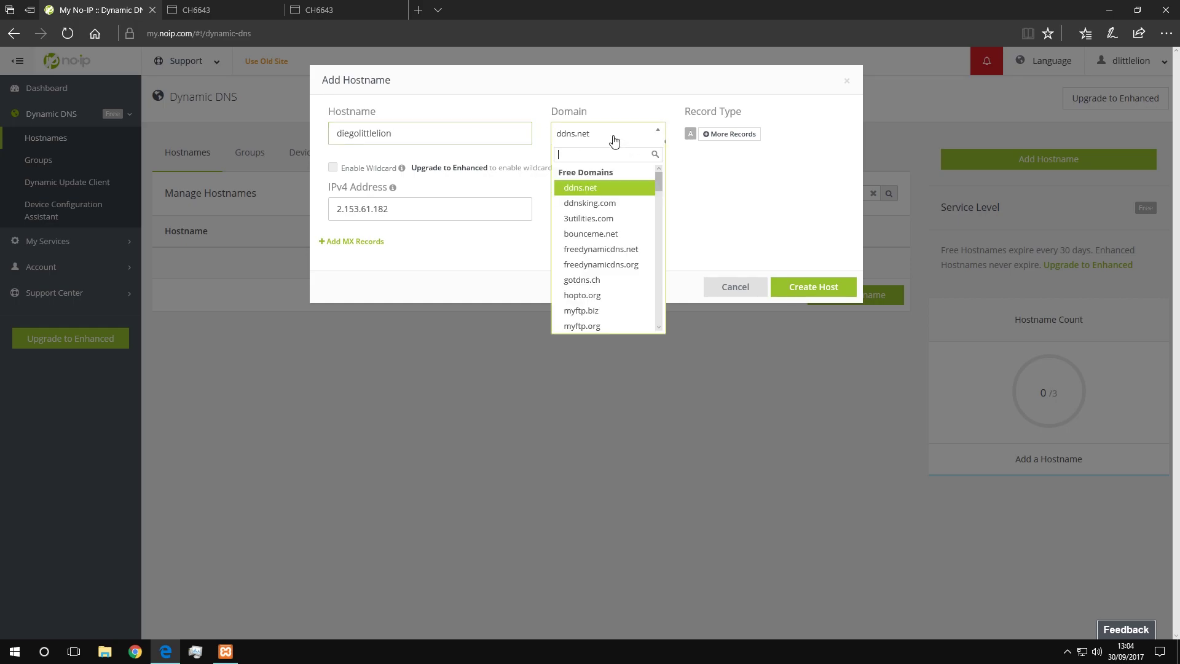
pyautogui.moveTo(657, 179)
pyautogui.mouseDown()
pyautogui.moveTo(663, 238)
pyautogui.moveTo(649, 179)
pyautogui.mouseUp()
pyautogui.click(586, 186)
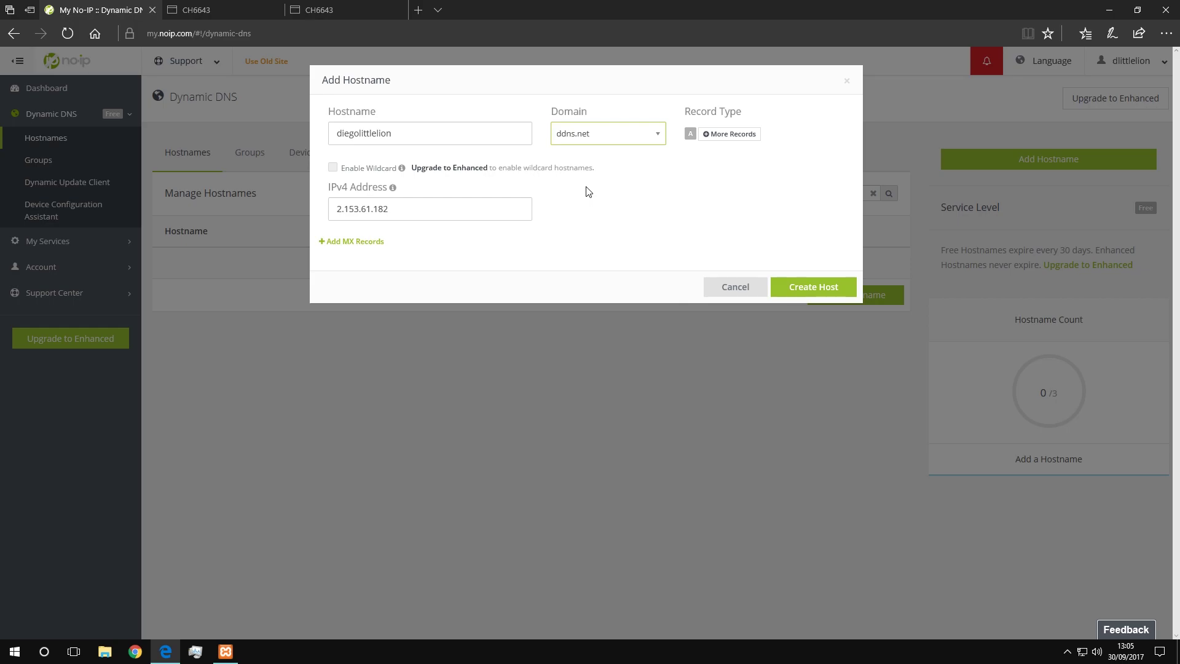
# Step: Keep the suggested IPv4 address for the new hostname and create the host
pyautogui.click(457, 207)
pyautogui.moveTo(445, 208)
pyautogui.mouseDown()
pyautogui.moveTo(336, 209)
pyautogui.moveTo(431, 207)
pyautogui.mouseUp()
pyautogui.tripleClick(430, 206)
pyautogui.click(414, 209)
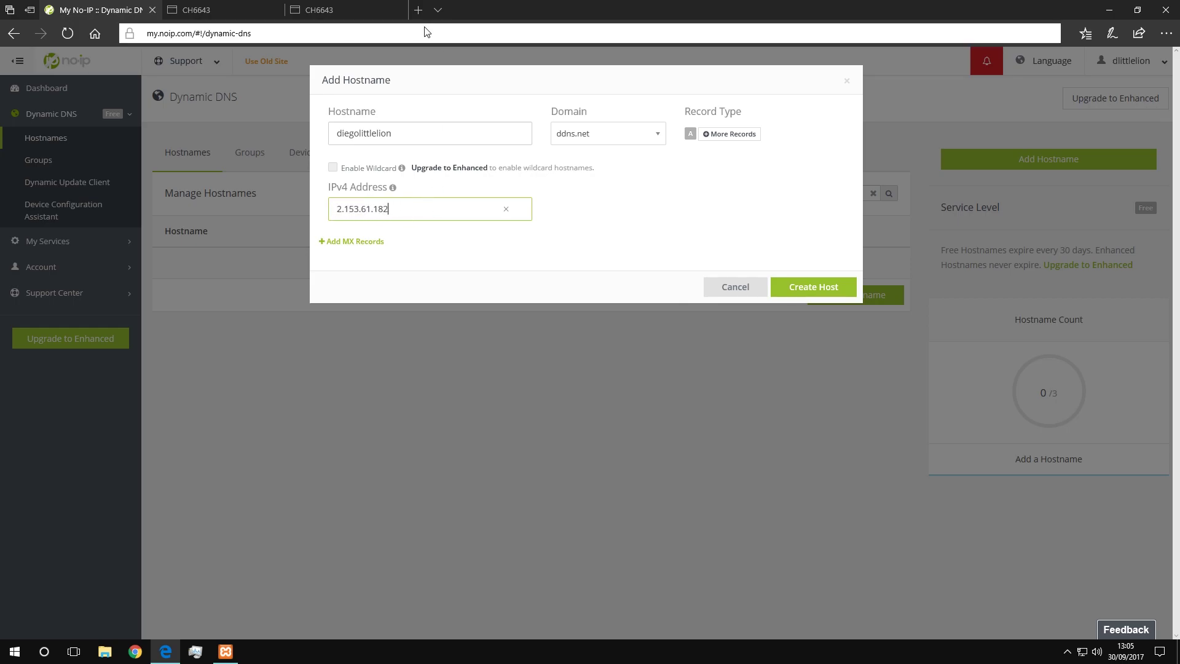
pyautogui.click(609, 223)
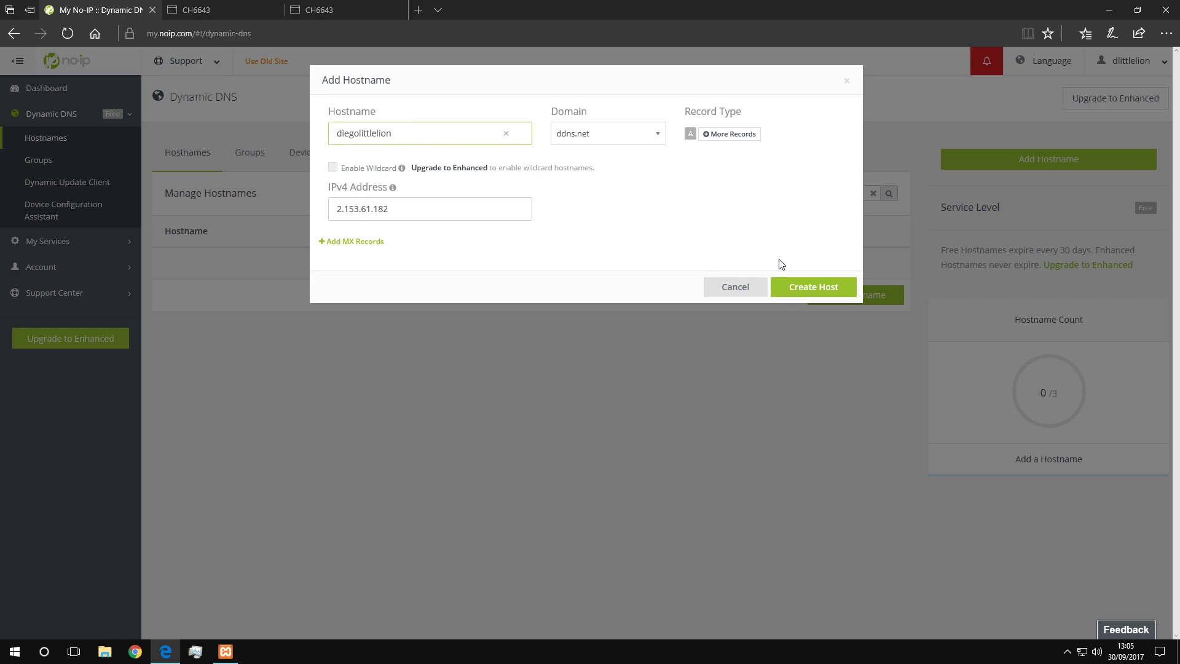
pyautogui.click(804, 288)
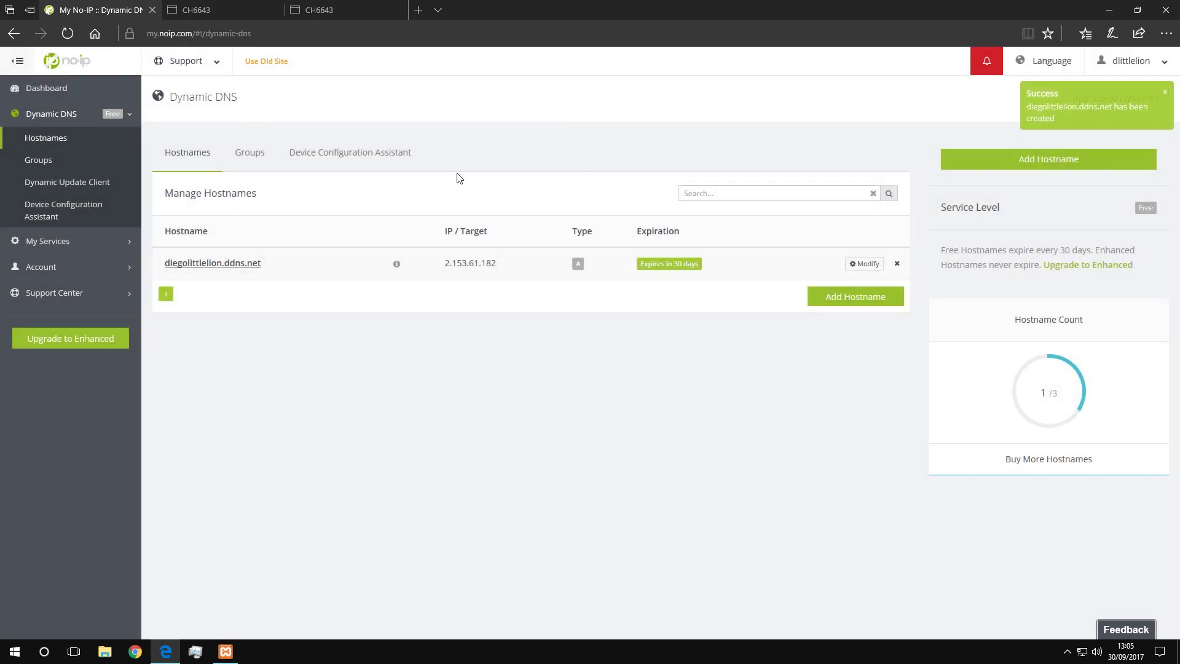
# Step: In the router's advanced dynamic port opening settings, activate the port 80 rule and apply it
pyautogui.click(223, 7)
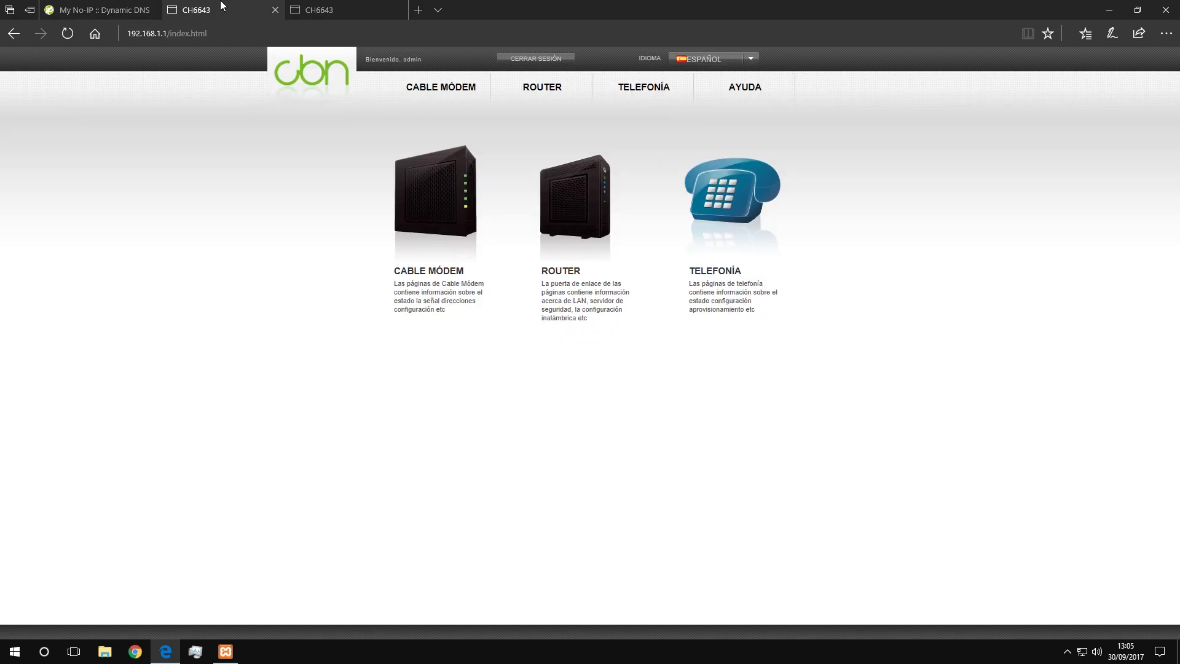
pyautogui.moveTo(532, 89)
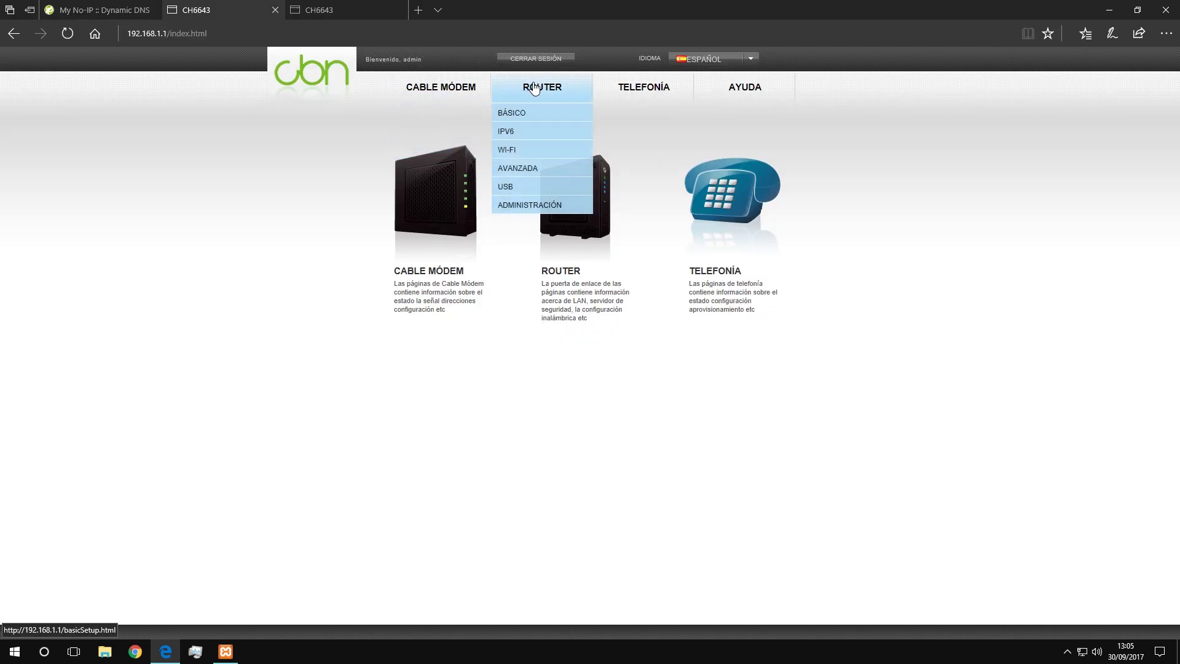
pyautogui.moveTo(545, 170)
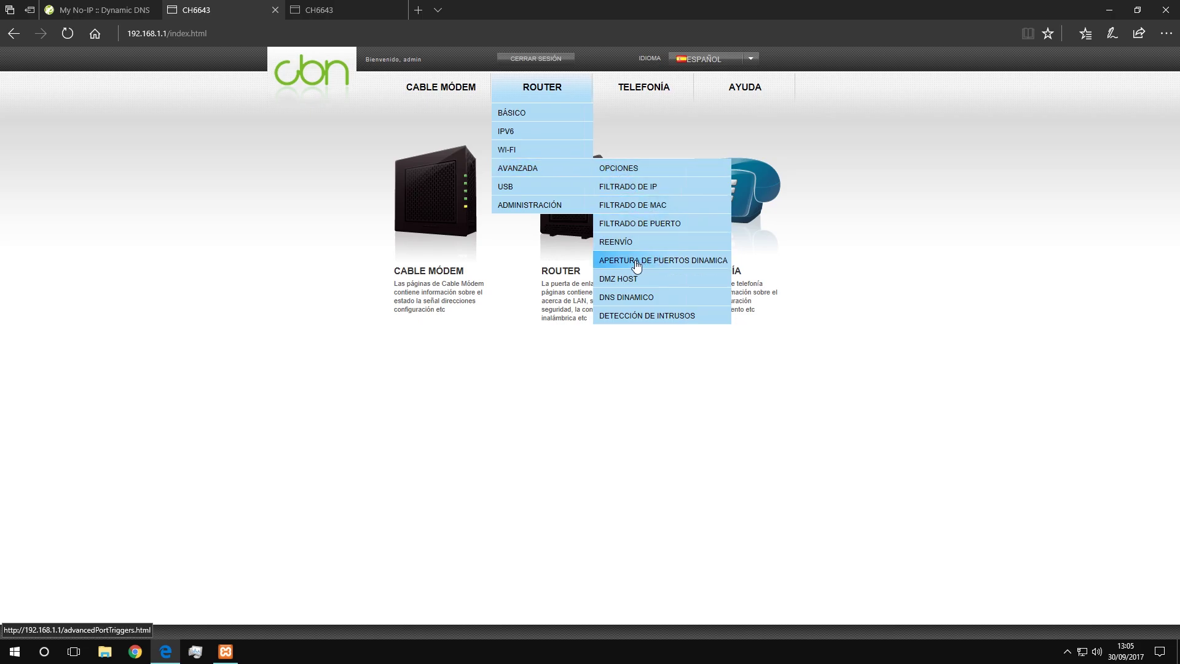
pyautogui.click(690, 263)
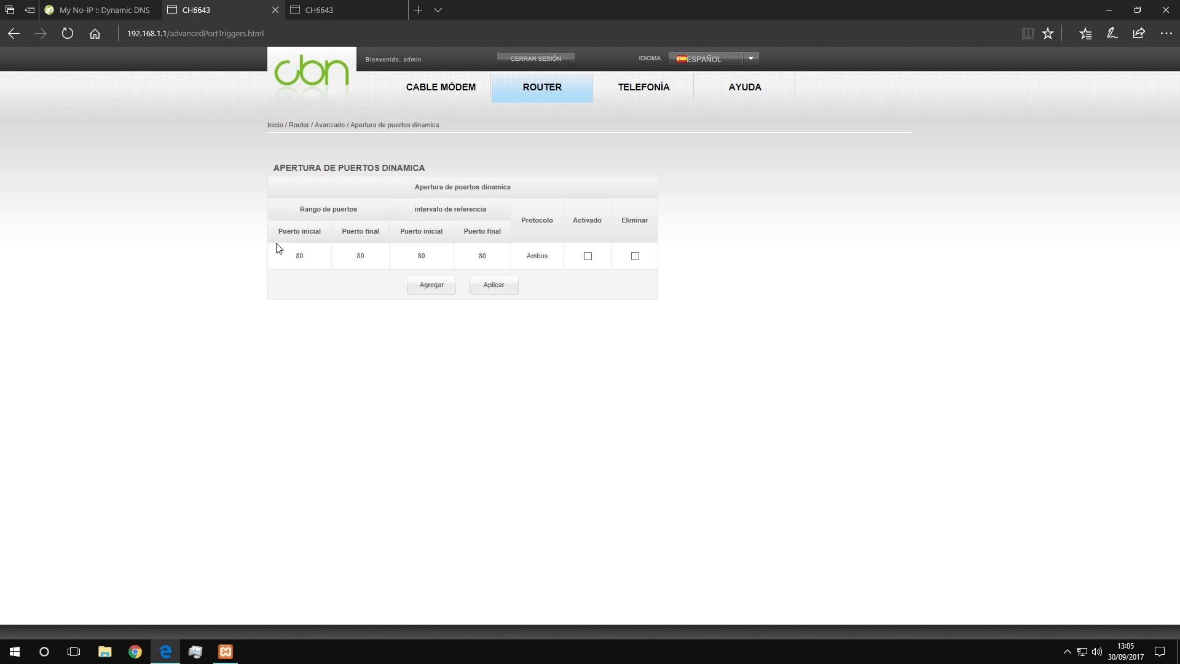
pyautogui.moveTo(287, 258); pyautogui.dragTo(497, 267)
pyautogui.click(503, 263)
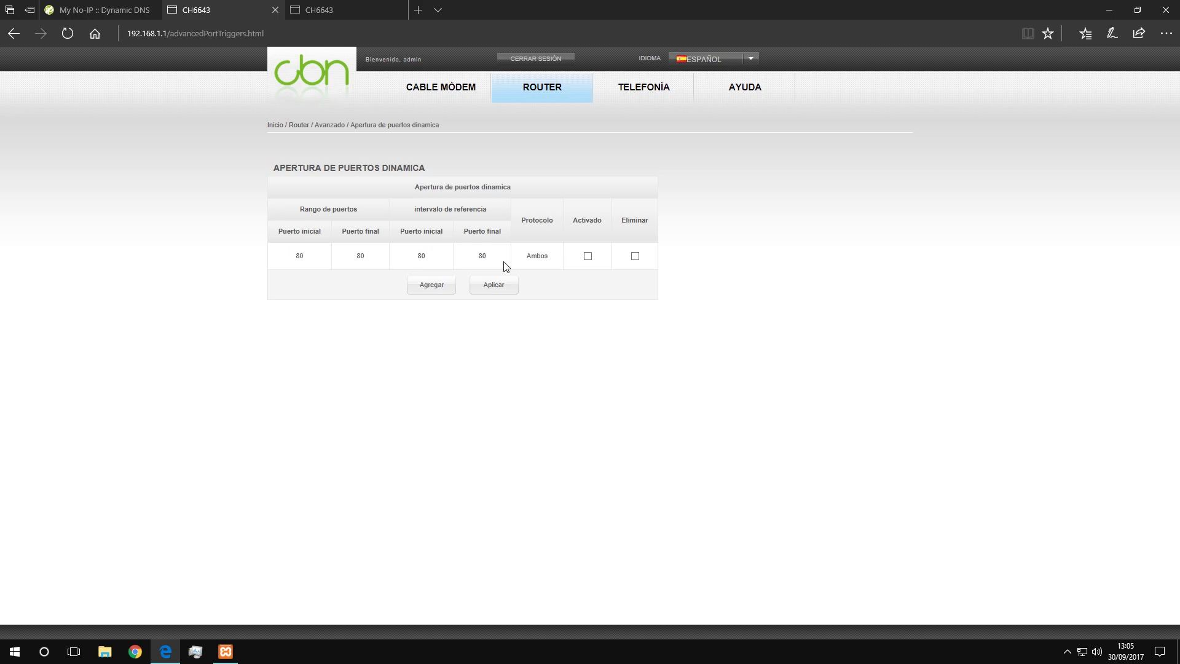
pyautogui.click(587, 256)
pyautogui.click(496, 285)
# Step: Open the router's advanced port forwarding (Reenvío) settings and start a new forwarding entry
pyautogui.moveTo(535, 102)
pyautogui.moveTo(527, 168)
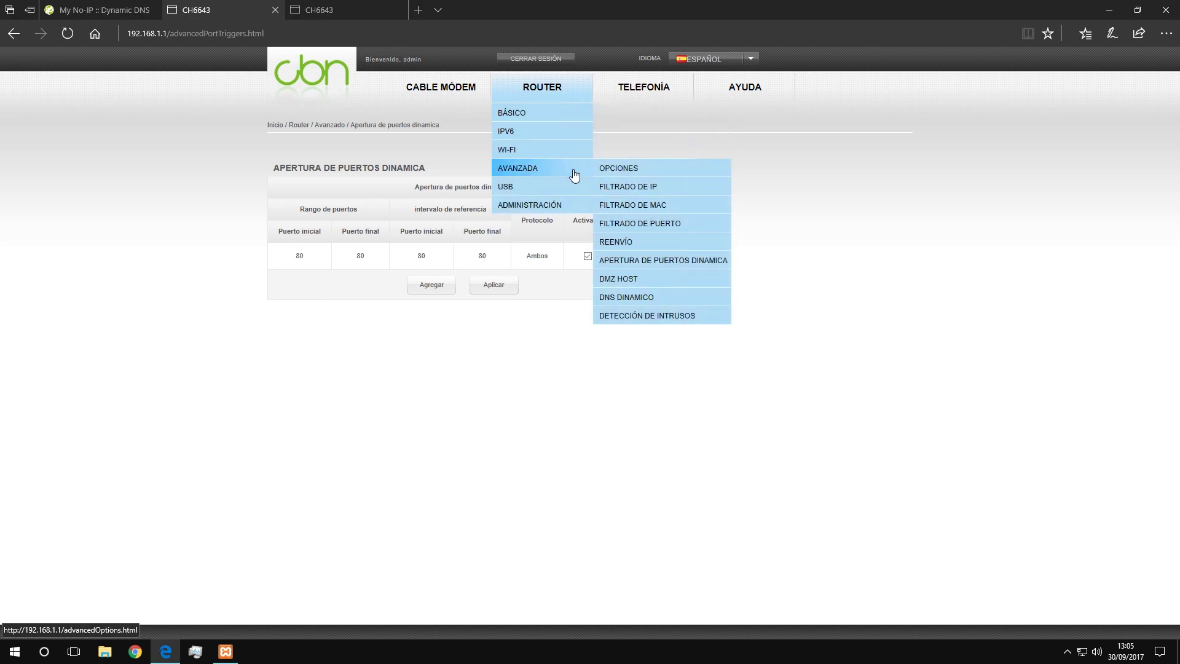
pyautogui.click(655, 239)
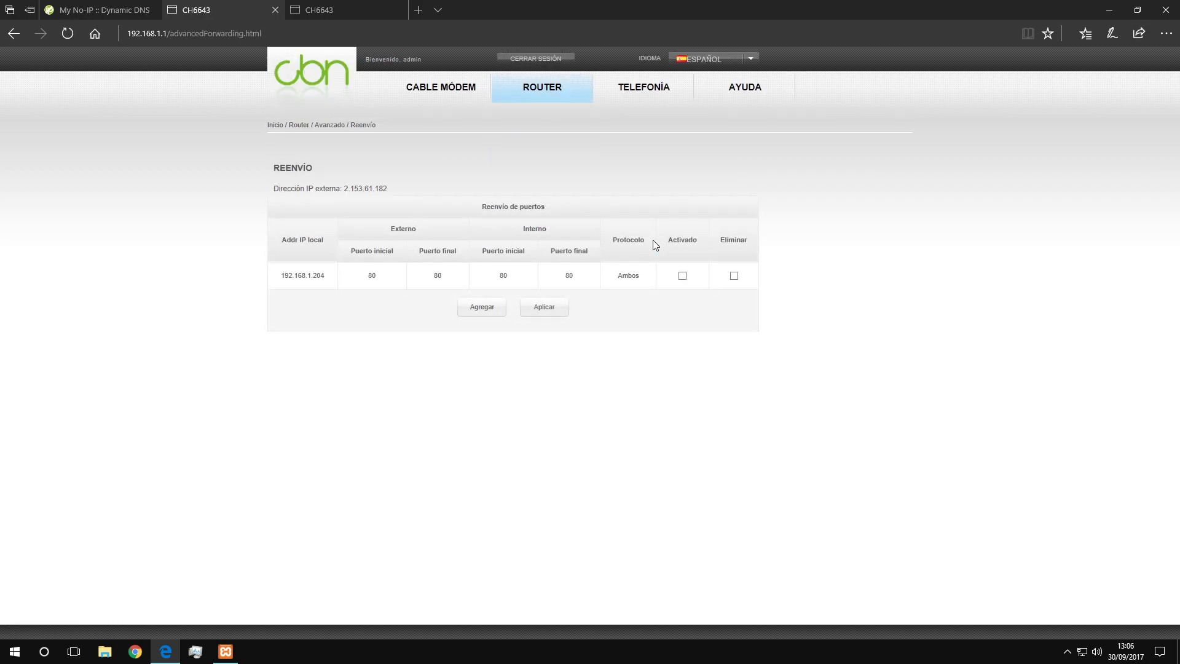
pyautogui.click(485, 309)
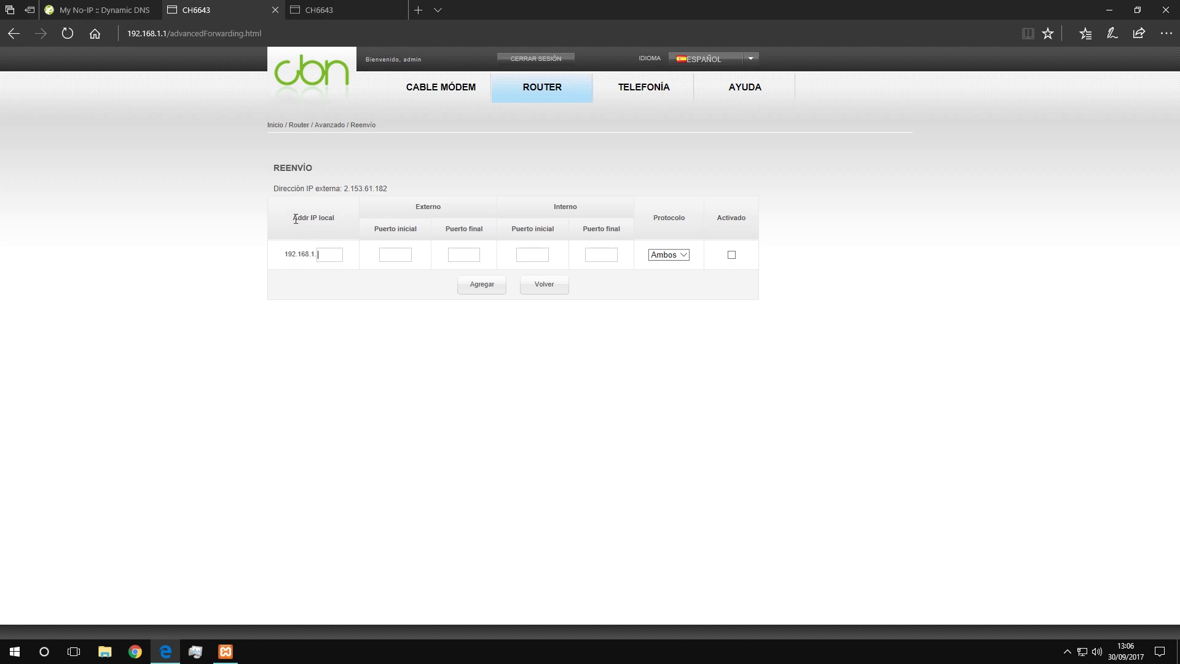
pyautogui.moveTo(293, 217); pyautogui.dragTo(313, 216)
pyautogui.doubleClick(323, 217)
# Step: Look up the computer's local IPv4 address on the Ethernet adapter by running ipconfig in a Command Prompt, then close it
pyautogui.press('super+r')
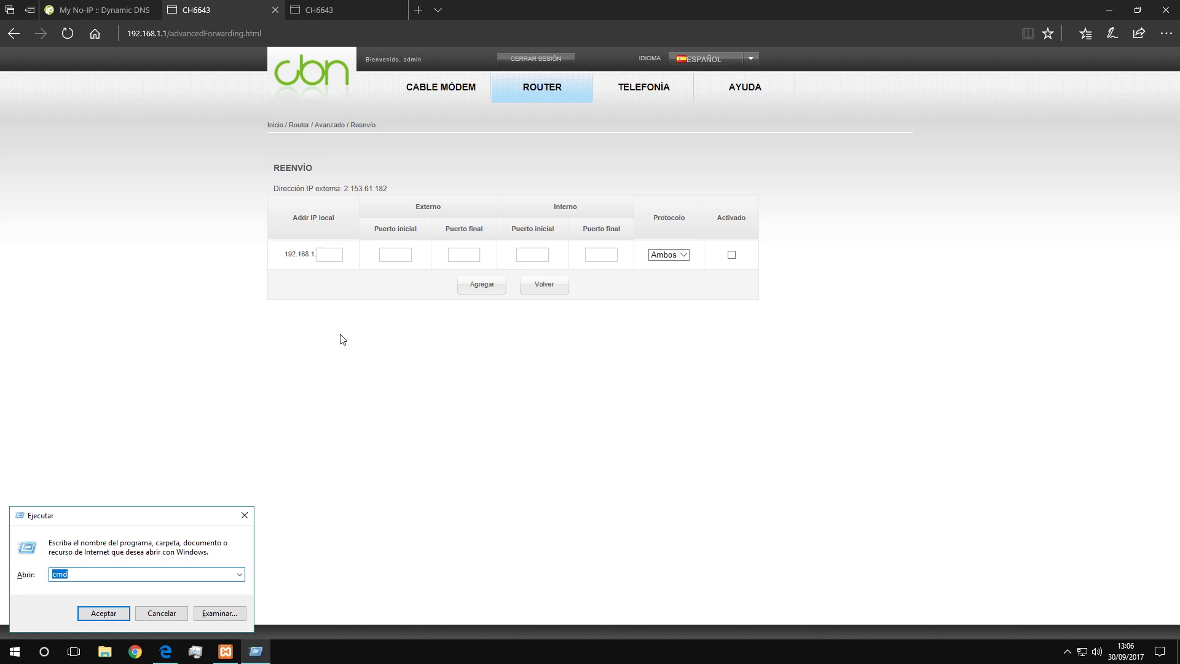
pyautogui.rightClick(4, 647)
pyautogui.click(34, 602)
pyautogui.write('cmd')
pyautogui.press('Return')
pyautogui.write('ipc')
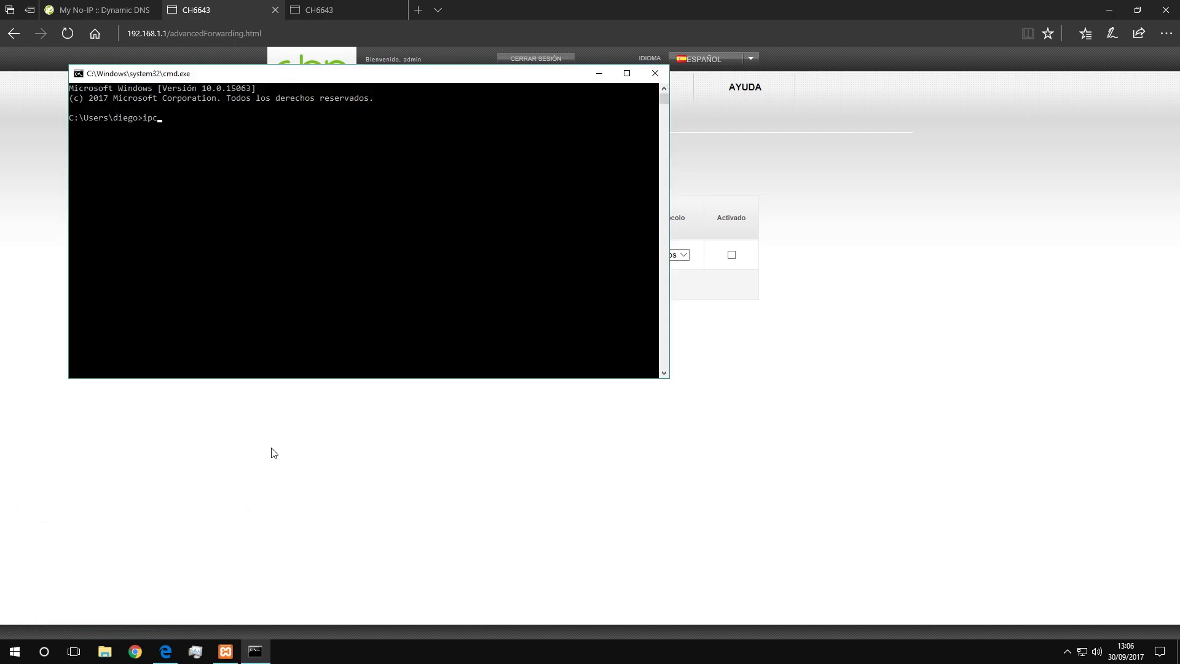
pyautogui.write('onfig')
pyautogui.press('Return')
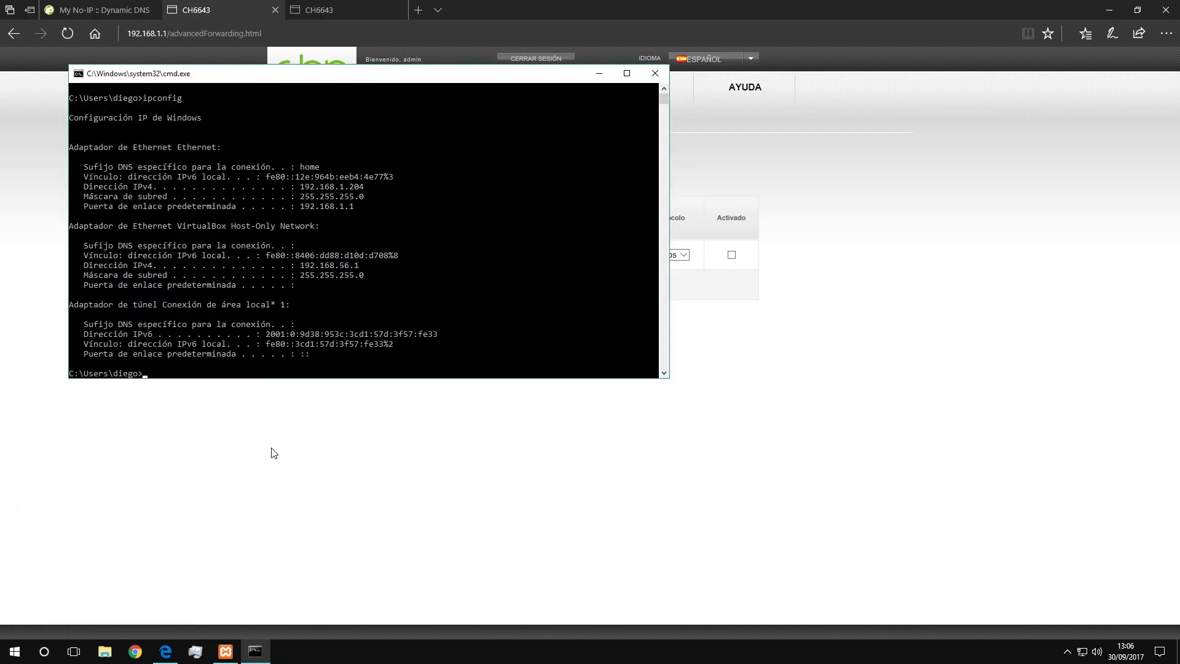
pyautogui.moveTo(80, 186); pyautogui.dragTo(357, 187)
pyautogui.click(357, 188)
pyautogui.click(656, 73)
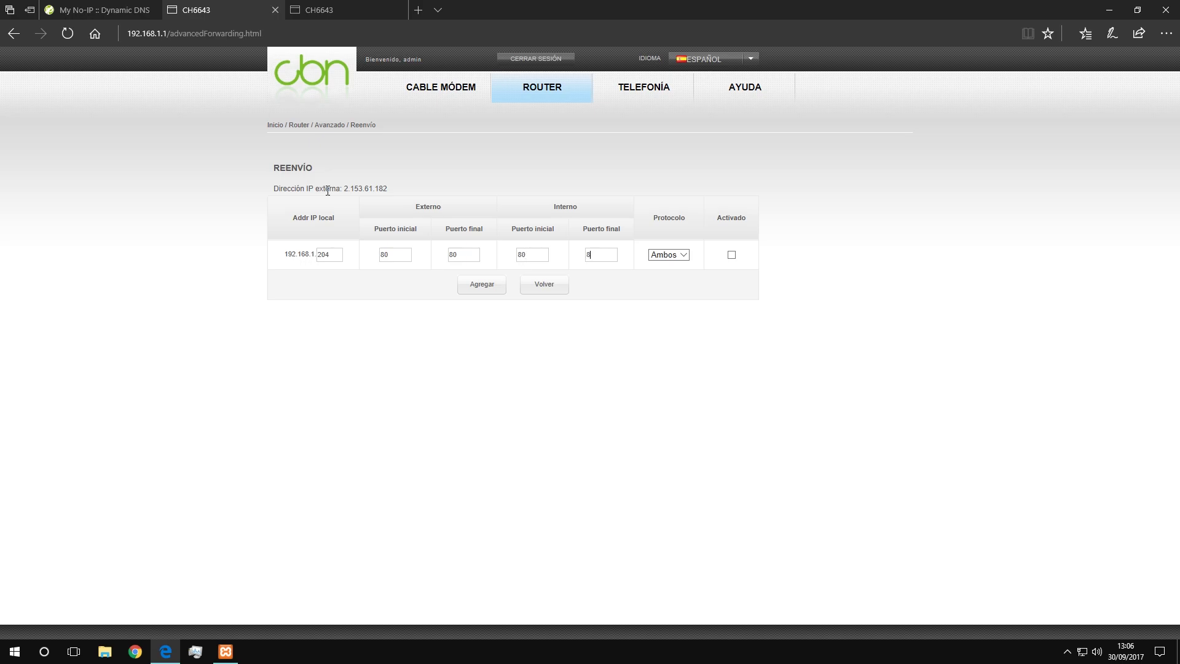
# Step: Try out a forwarding entry for 192.168.1.204 with external and internal ports 80 and protocol Ambos, returning without adding it
pyautogui.click(679, 255)
pyautogui.click(671, 255)
pyautogui.click(549, 289)
# Step: Activate the existing port 80 forwarding rule for 192.168.1.204 and apply it
pyautogui.moveTo(277, 273); pyautogui.dragTo(673, 293)
pyautogui.click(645, 398)
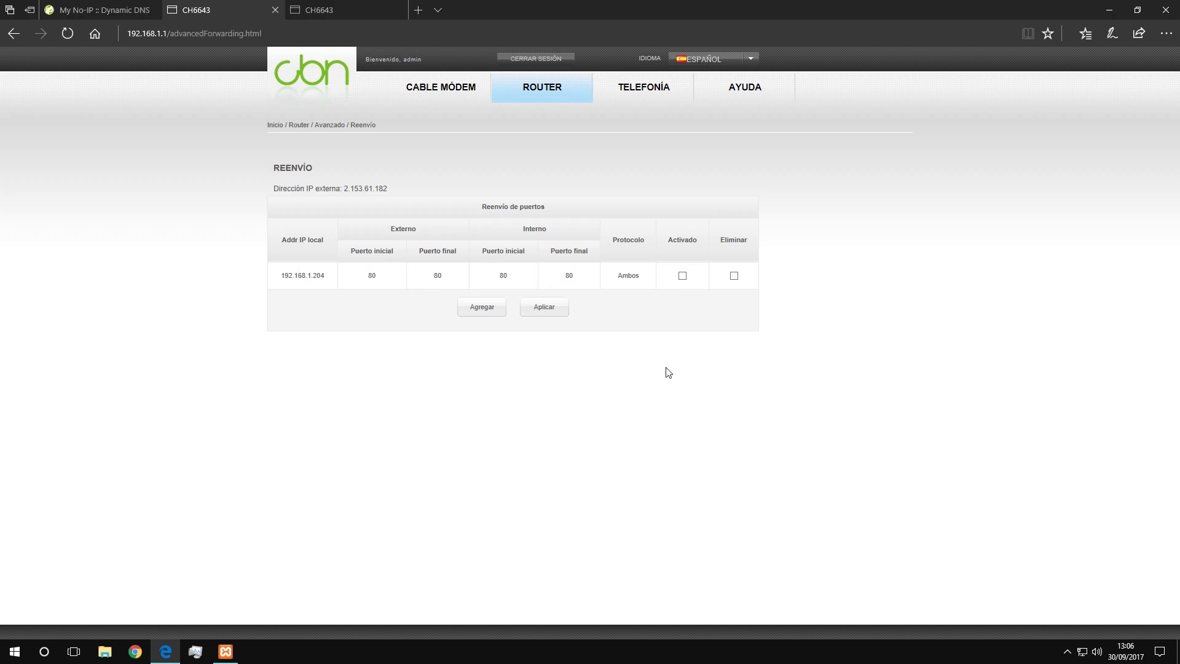
pyautogui.click(682, 276)
pyautogui.click(539, 319)
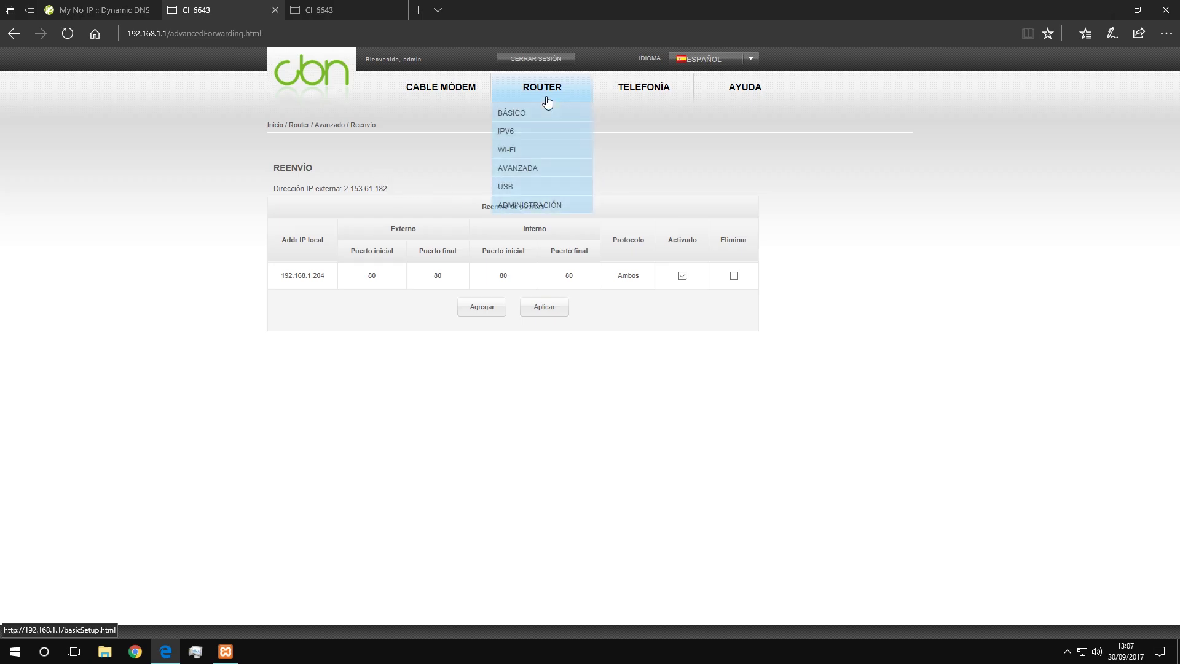
# Step: Examine the router's dynamic DNS settings: the provider choice, account e-mail, password and computer name fields
pyautogui.moveTo(549, 170)
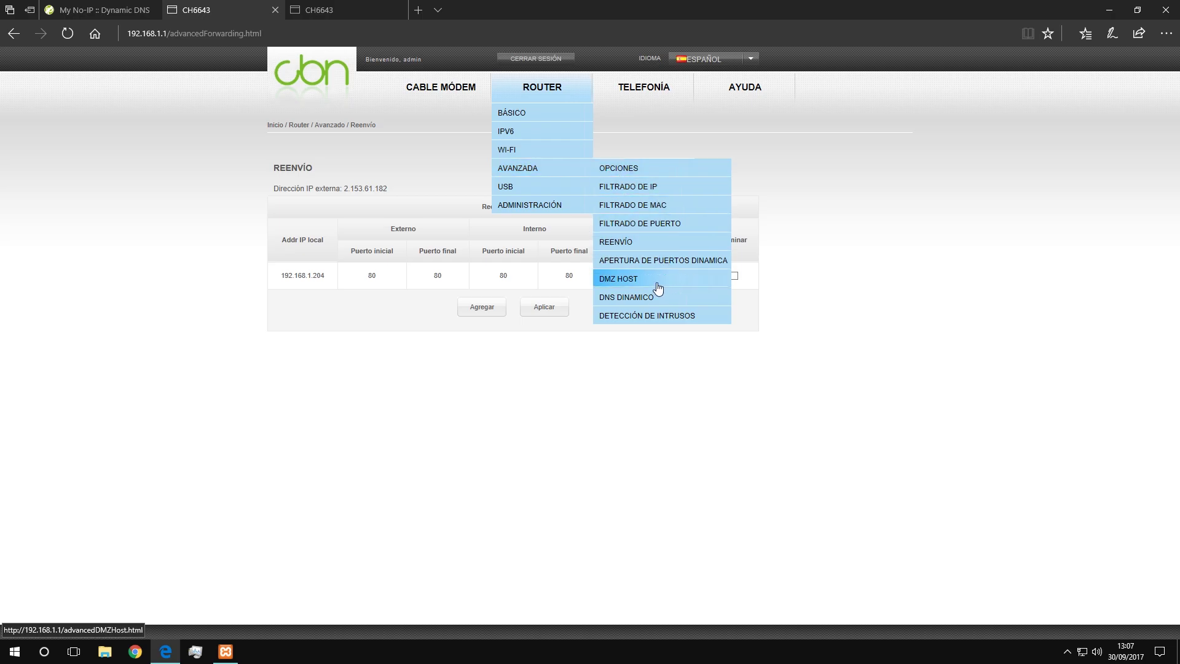
pyautogui.click(359, 9)
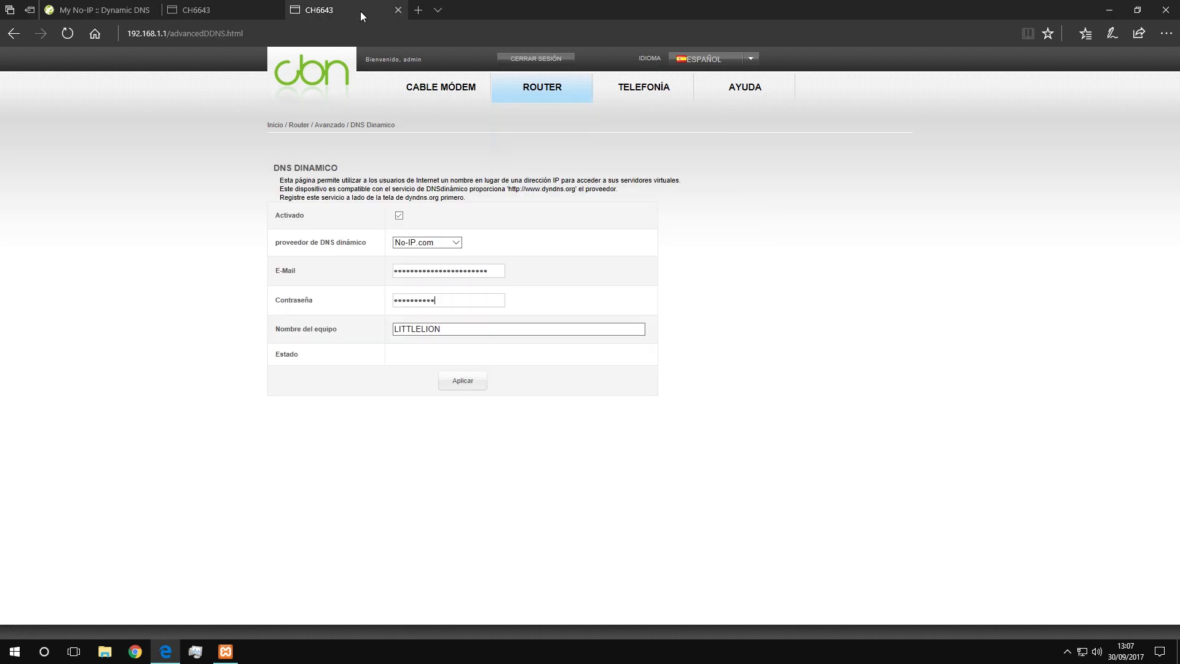
pyautogui.moveTo(499, 272); pyautogui.dragTo(394, 263)
pyautogui.moveTo(451, 299); pyautogui.dragTo(564, 281)
pyautogui.click(517, 228)
pyautogui.moveTo(301, 243); pyautogui.dragTo(385, 249)
pyautogui.click(442, 245)
pyautogui.click(446, 249)
pyautogui.doubleClick(451, 273)
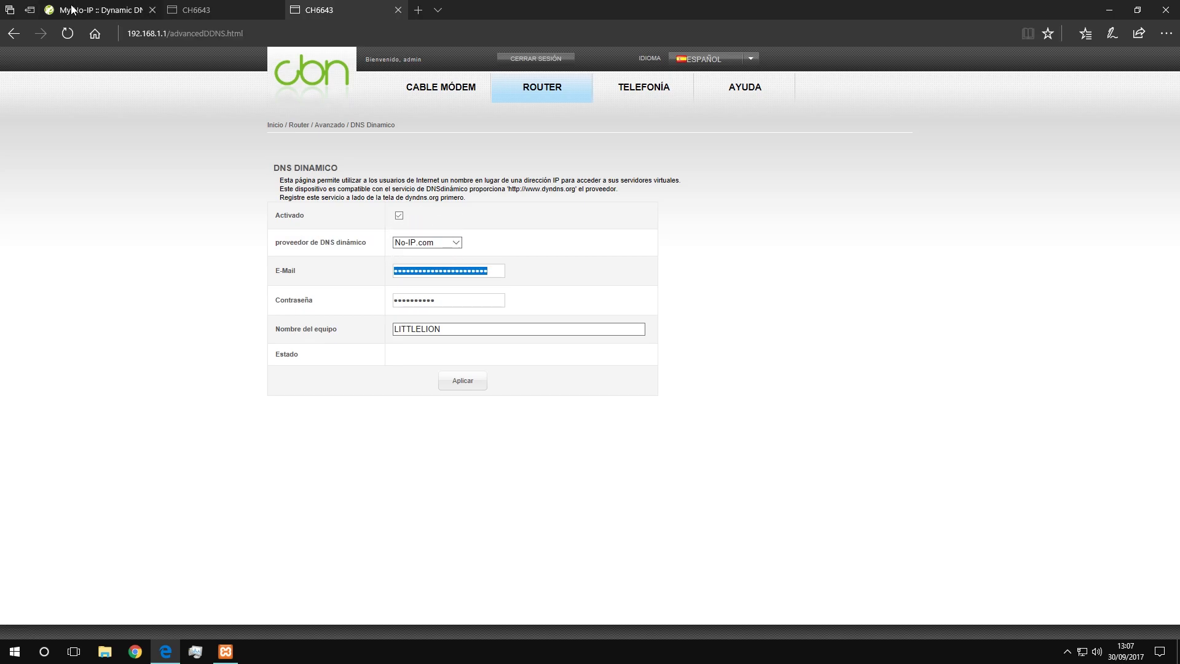
pyautogui.moveTo(452, 300); pyautogui.dragTo(395, 327)
pyautogui.doubleClick(257, 301)
pyautogui.moveTo(342, 335); pyautogui.dragTo(280, 322)
pyautogui.click(314, 339)
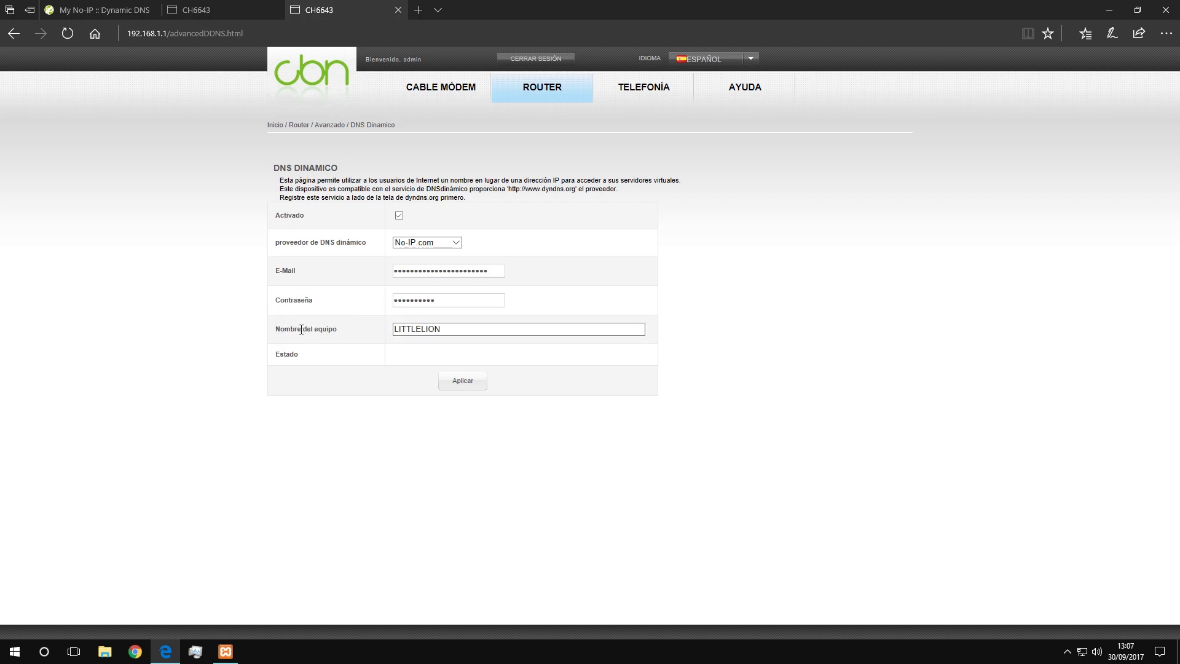
# Step: Compare the router's computer name field with the hostname registered at No-IP
pyautogui.moveTo(280, 329); pyautogui.dragTo(339, 327)
pyautogui.click(340, 327)
pyautogui.click(68, 10)
pyautogui.moveTo(285, 258); pyautogui.dragTo(166, 261)
pyautogui.click(319, 10)
# Step: Check the computer name in the Windows system information and apply the router's dynamic DNS settings
pyautogui.moveTo(281, 328); pyautogui.dragTo(335, 342)
pyautogui.click(335, 342)
pyautogui.press('super+Pause')
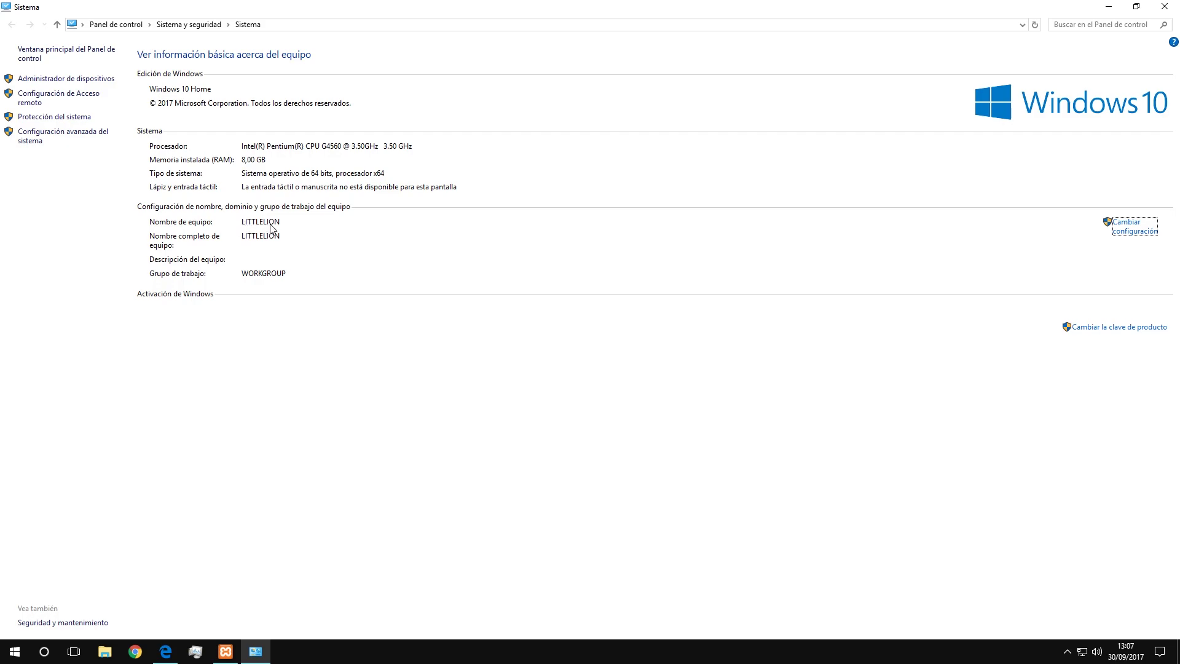
pyautogui.click(1175, 2)
pyautogui.click(497, 333)
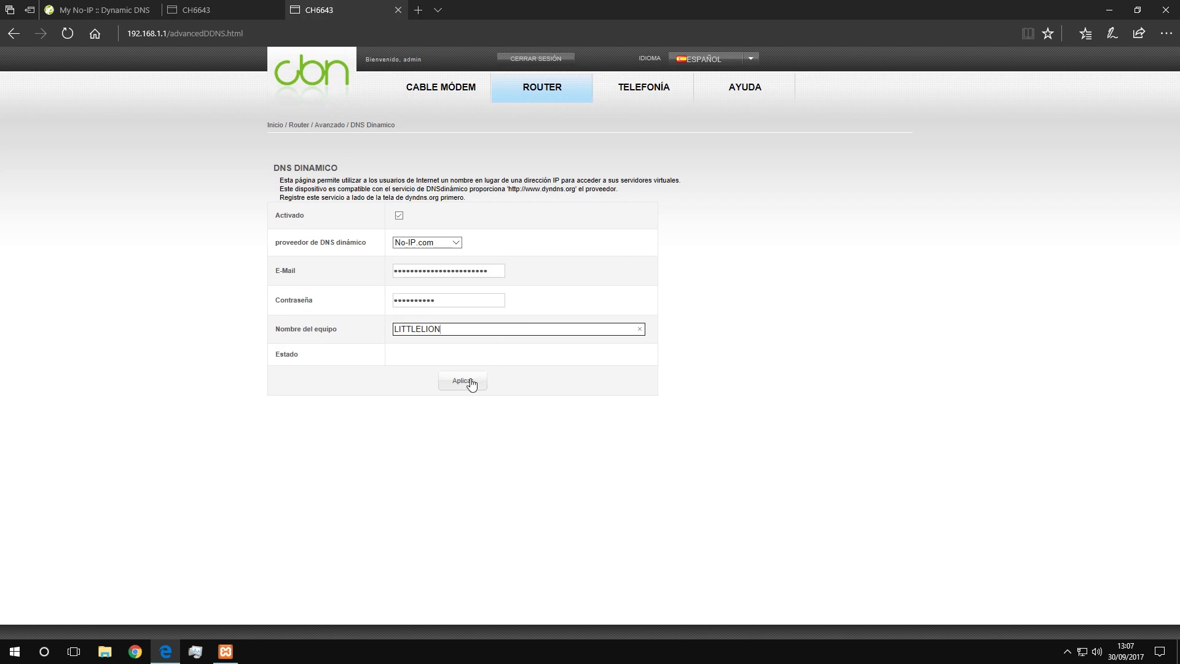
pyautogui.click(472, 382)
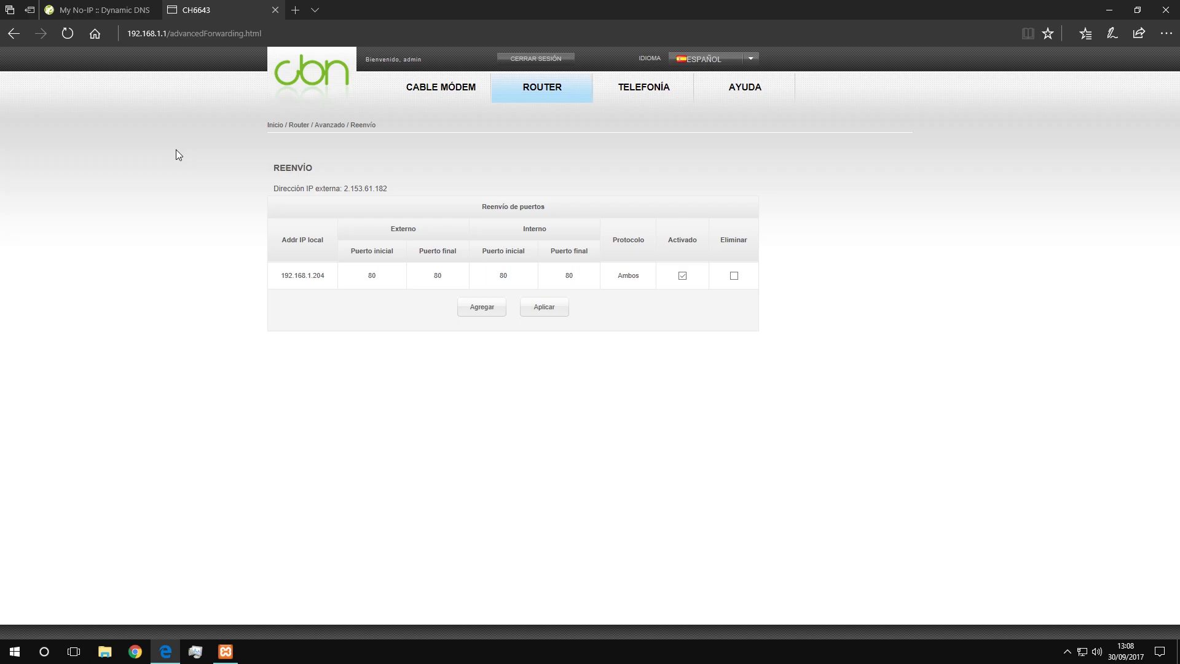
# Step: Switch to the XAMPP Control Panel and start the Apache module, moving the window nearer the middle of the desktop
pyautogui.click(1110, 9)
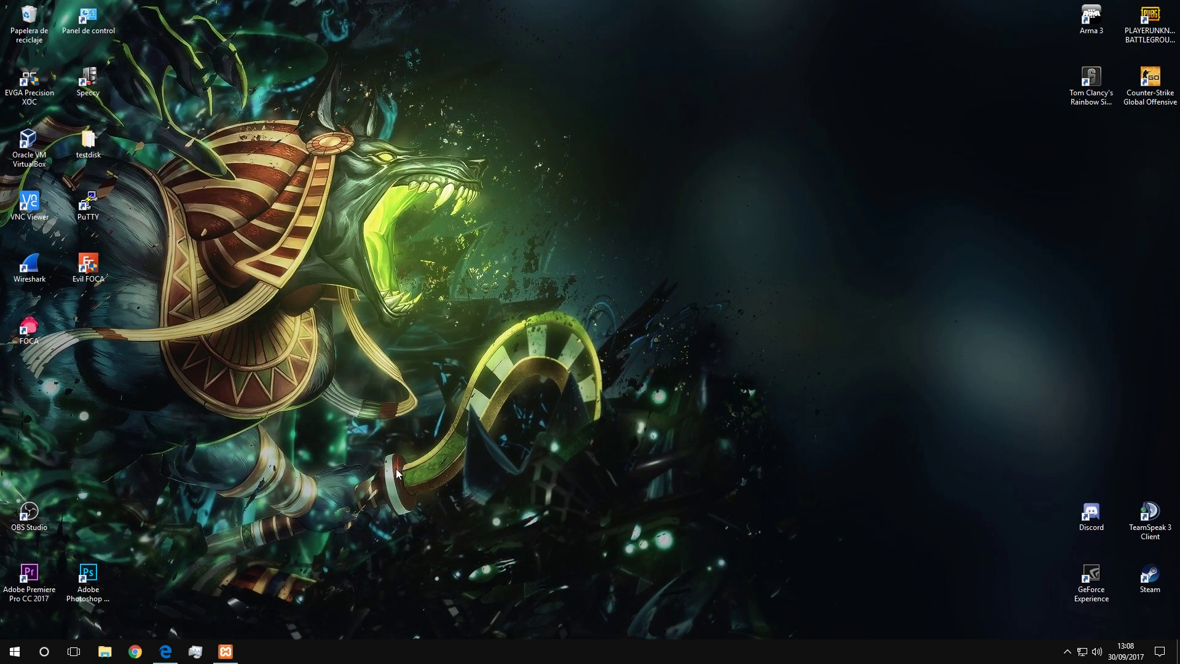
pyautogui.click(225, 651)
pyautogui.click(503, 183)
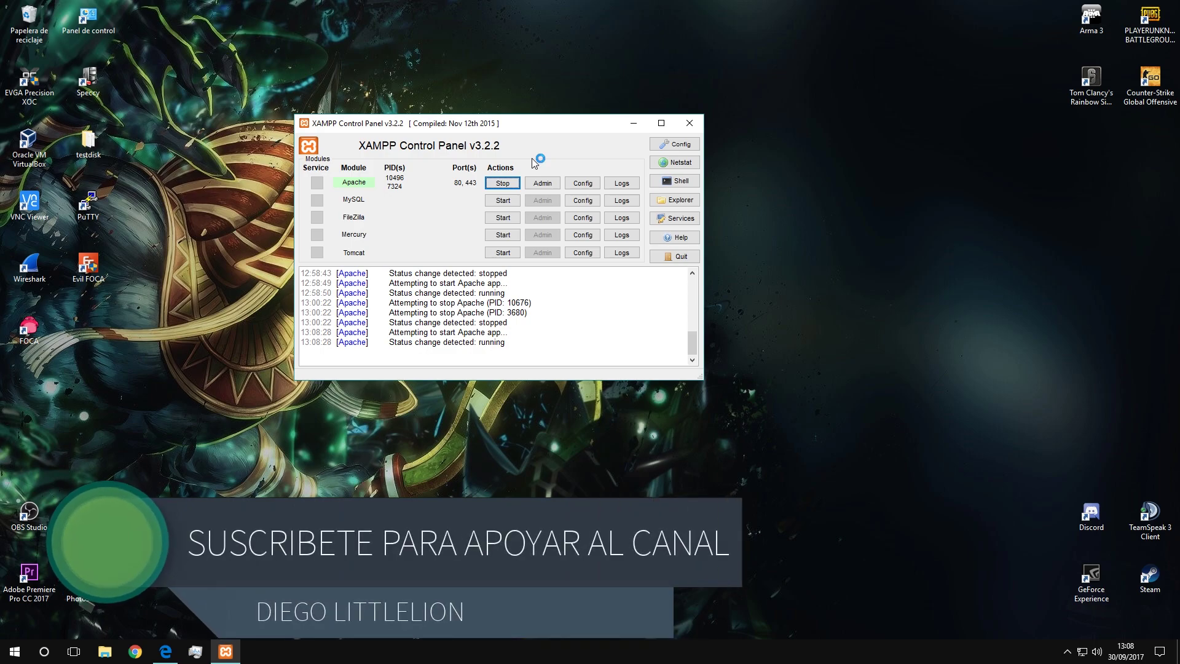
pyautogui.moveTo(517, 126); pyautogui.dragTo(574, 121)
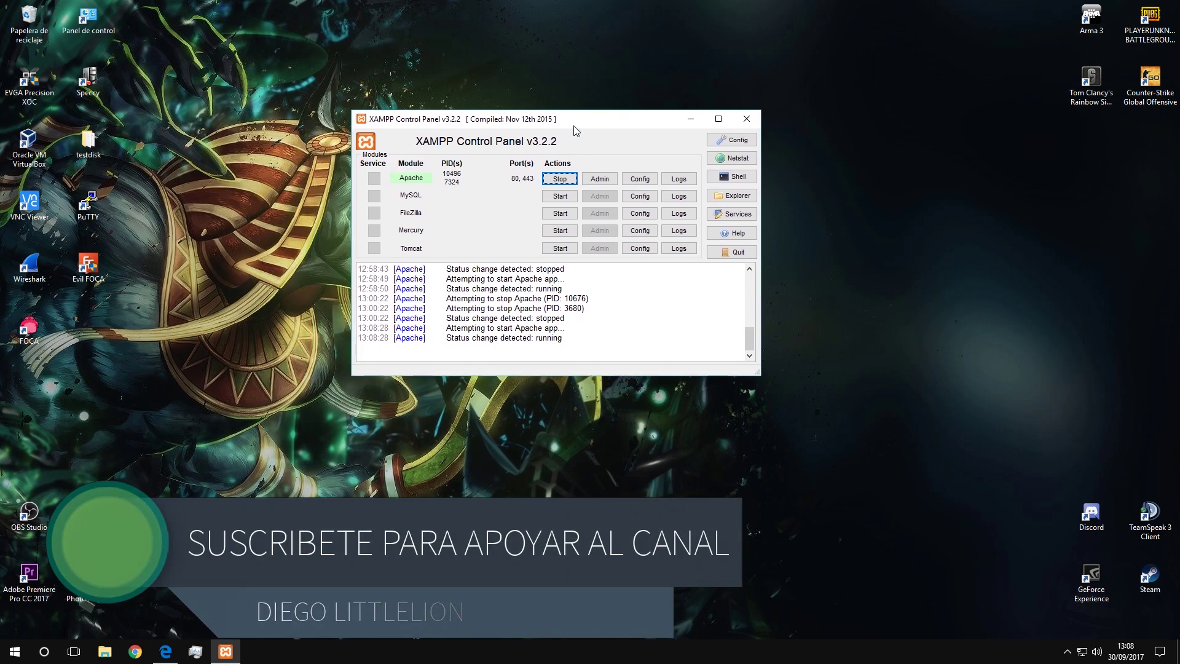
# Step: Open the Windows Firewall advanced security settings in full size and display the inbound rules
pyautogui.moveTo(284, 70); pyautogui.dragTo(837, 391)
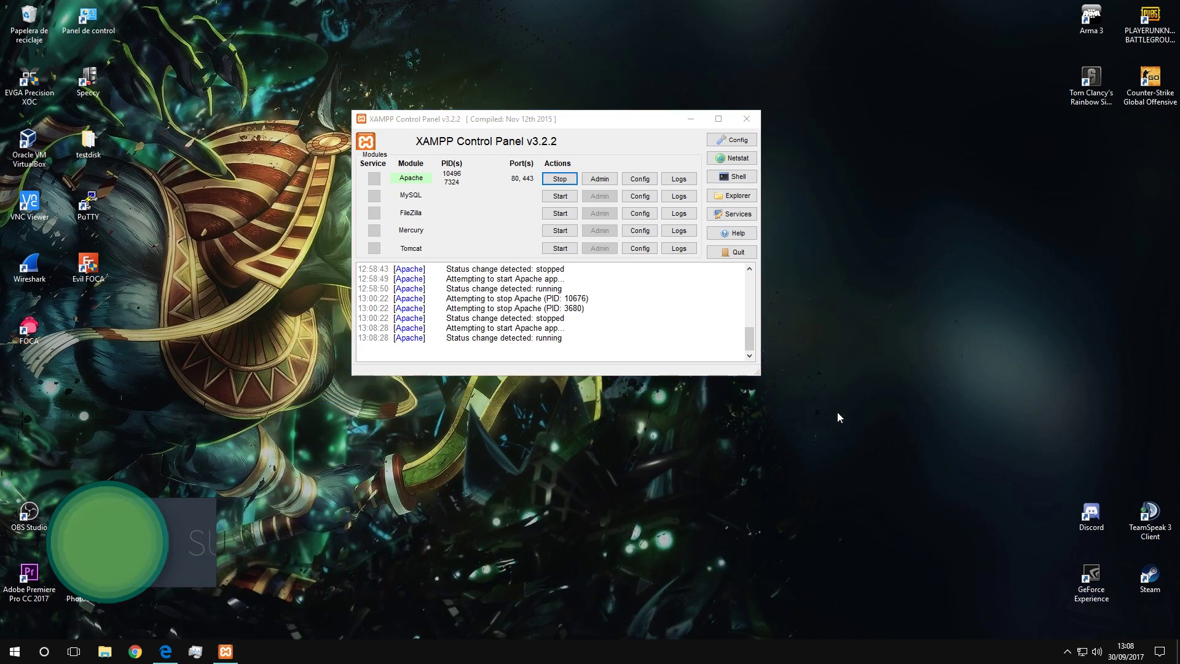
pyautogui.press('super')
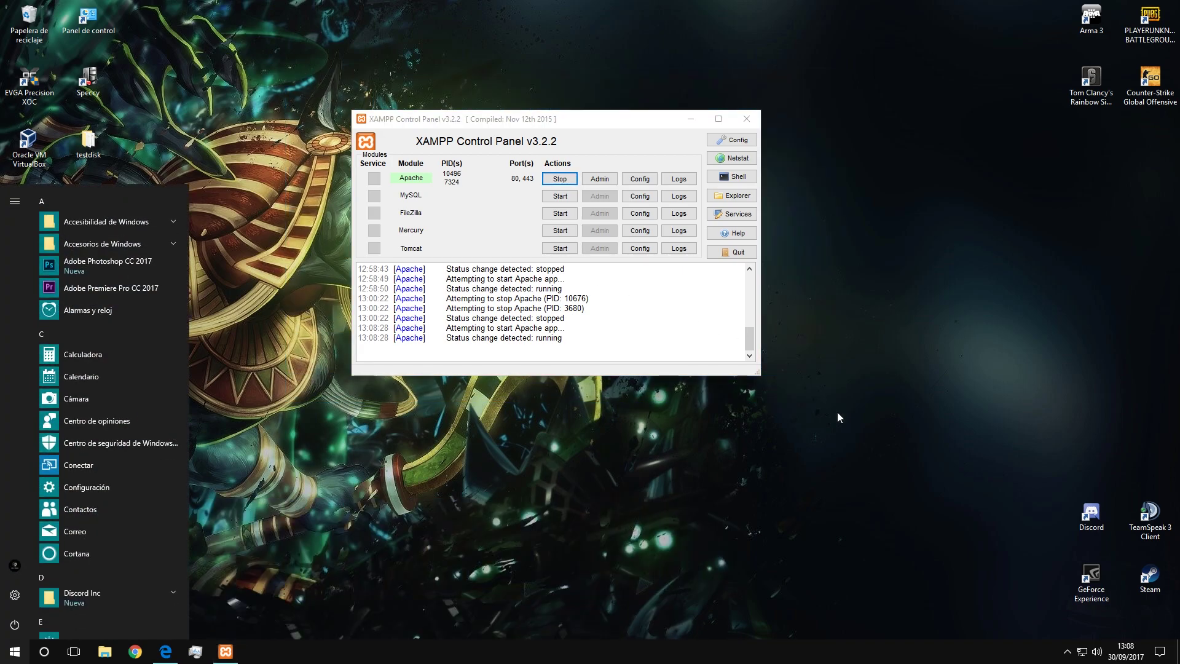
pyautogui.write('firewall')
pyautogui.press('Return')
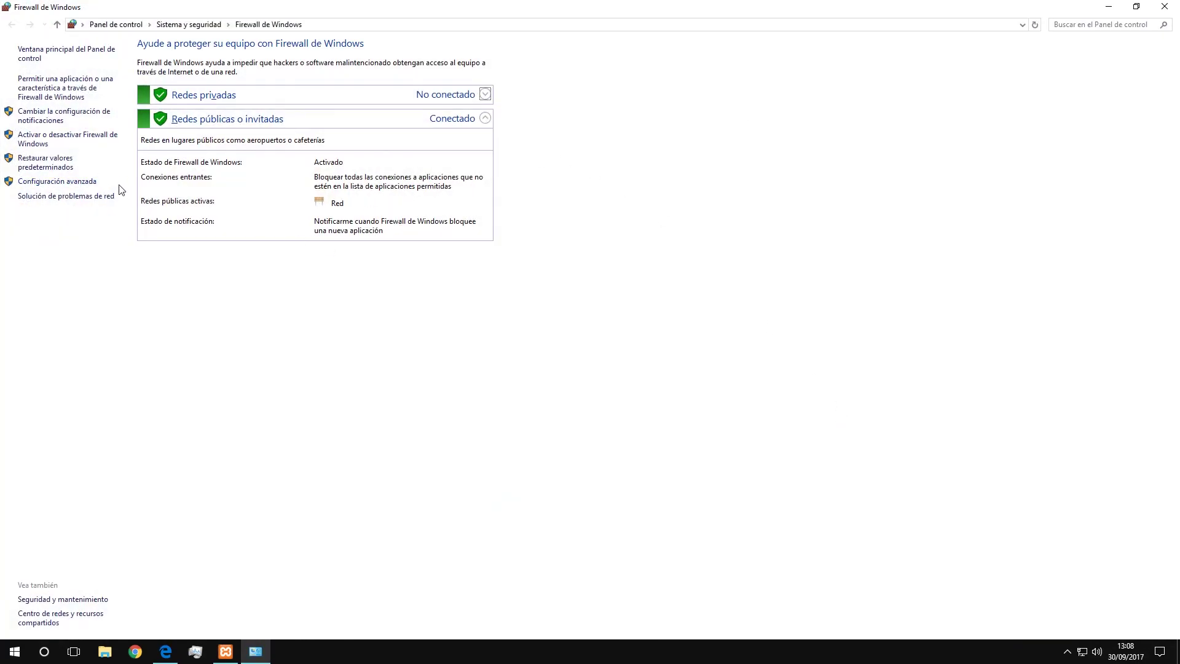
pyautogui.click(93, 183)
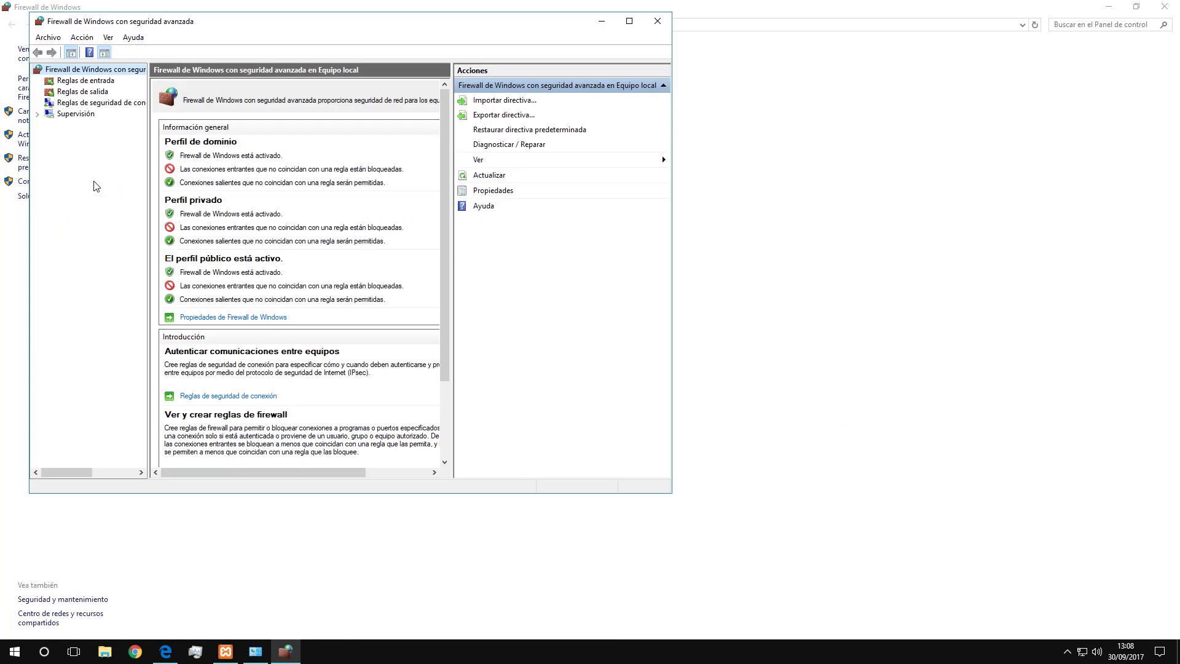
pyautogui.click(629, 23)
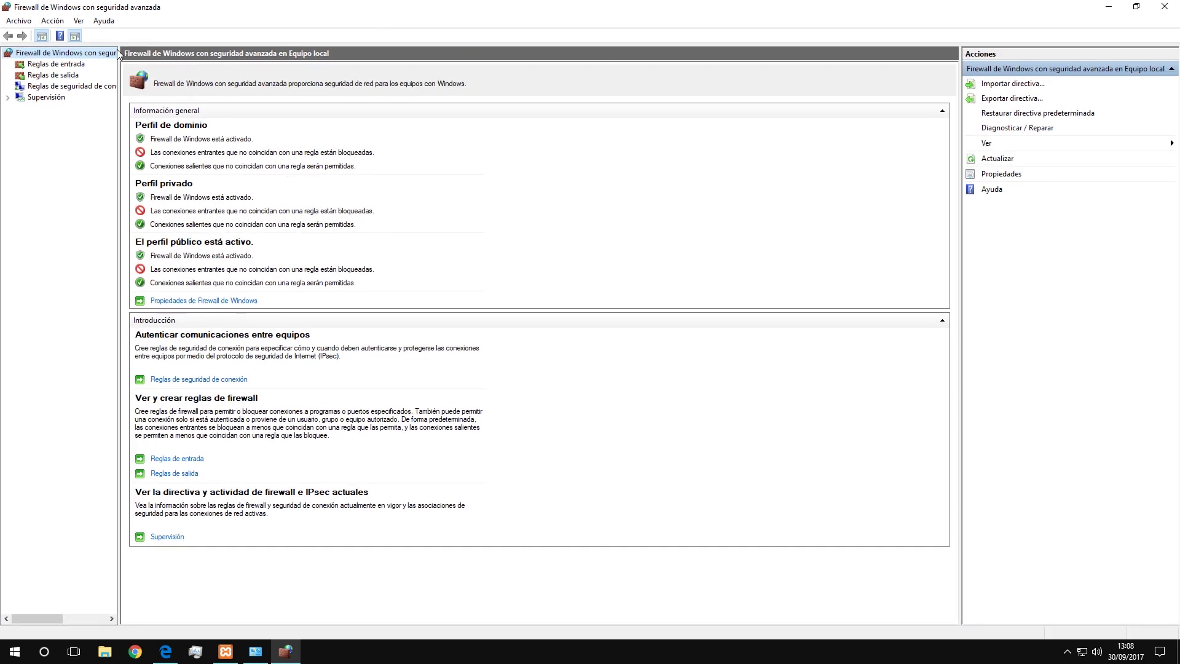
pyautogui.click(67, 67)
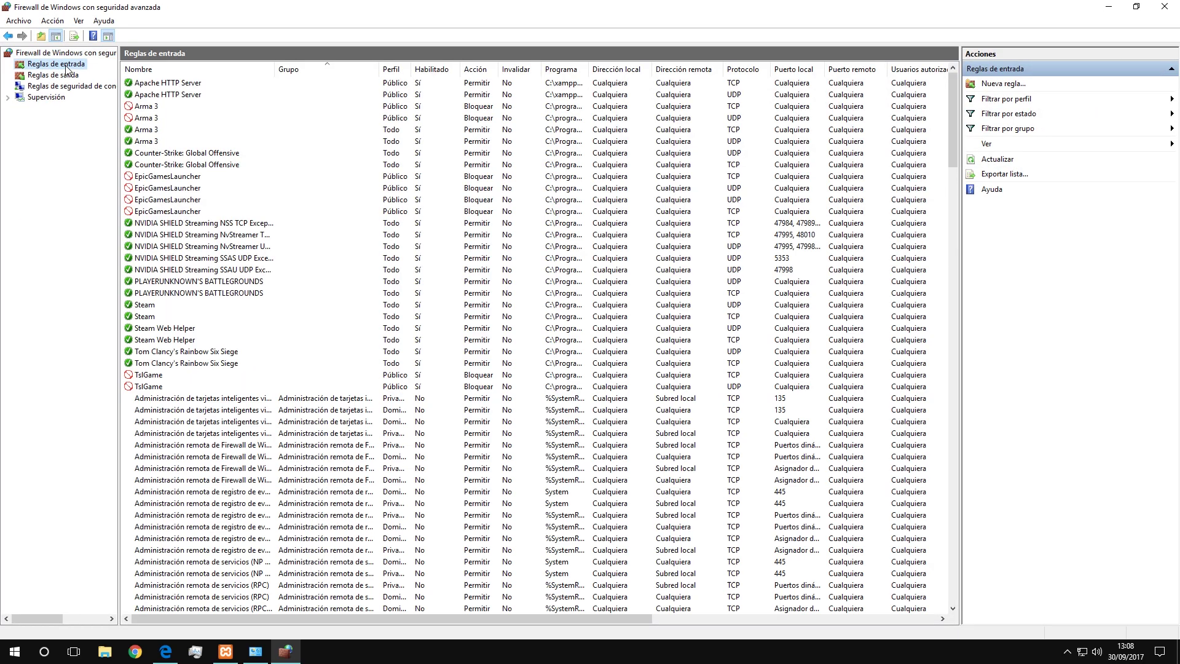
# Step: Inspect the properties and protocols of the two Apache HTTP Server inbound rules, then close the advanced firewall window without changes
pyautogui.click(153, 84)
pyautogui.rightClick(199, 88)
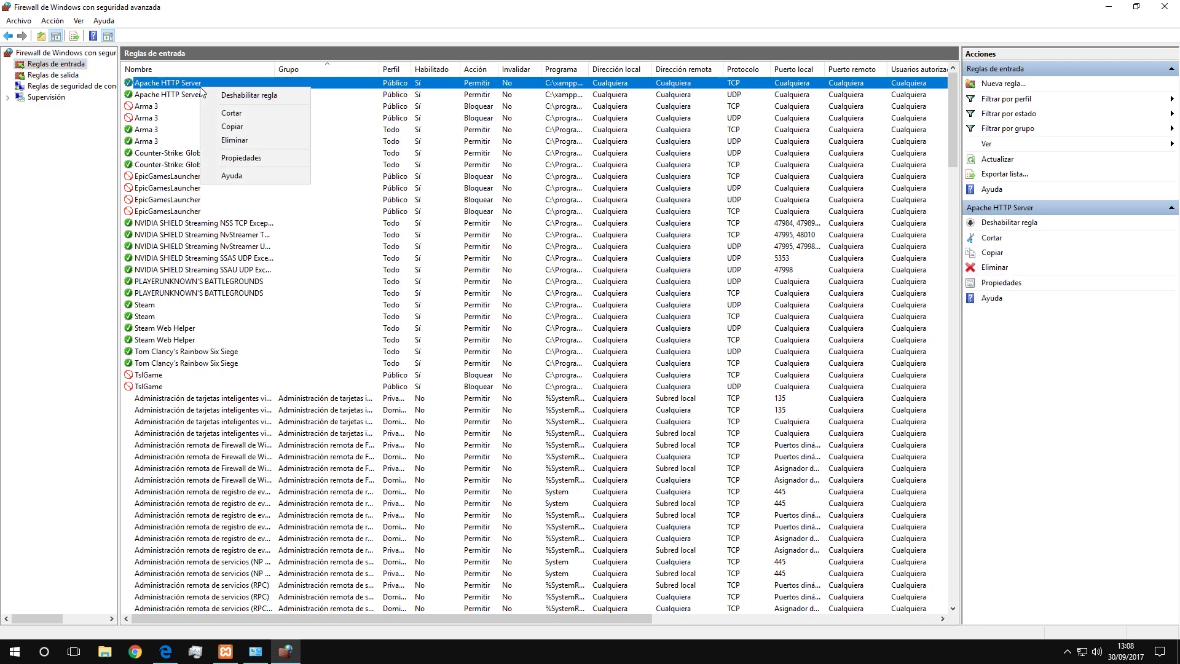
pyautogui.click(135, 88)
pyautogui.click(134, 108)
pyautogui.click(149, 85)
pyautogui.rightClick(158, 90)
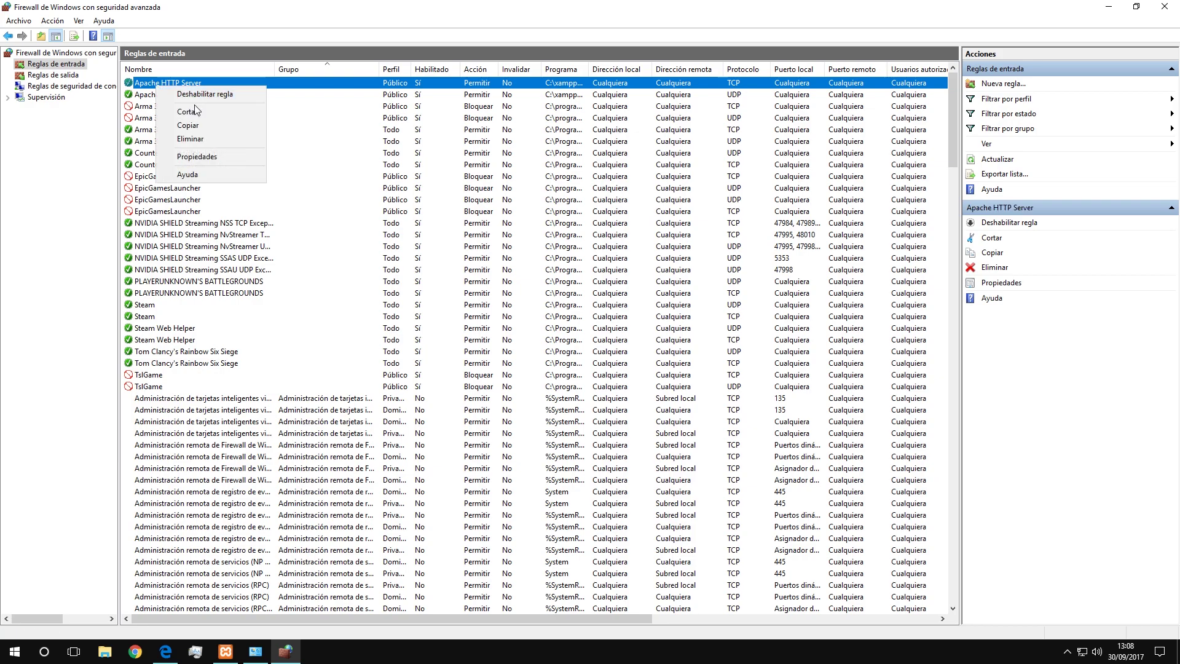
pyautogui.click(184, 159)
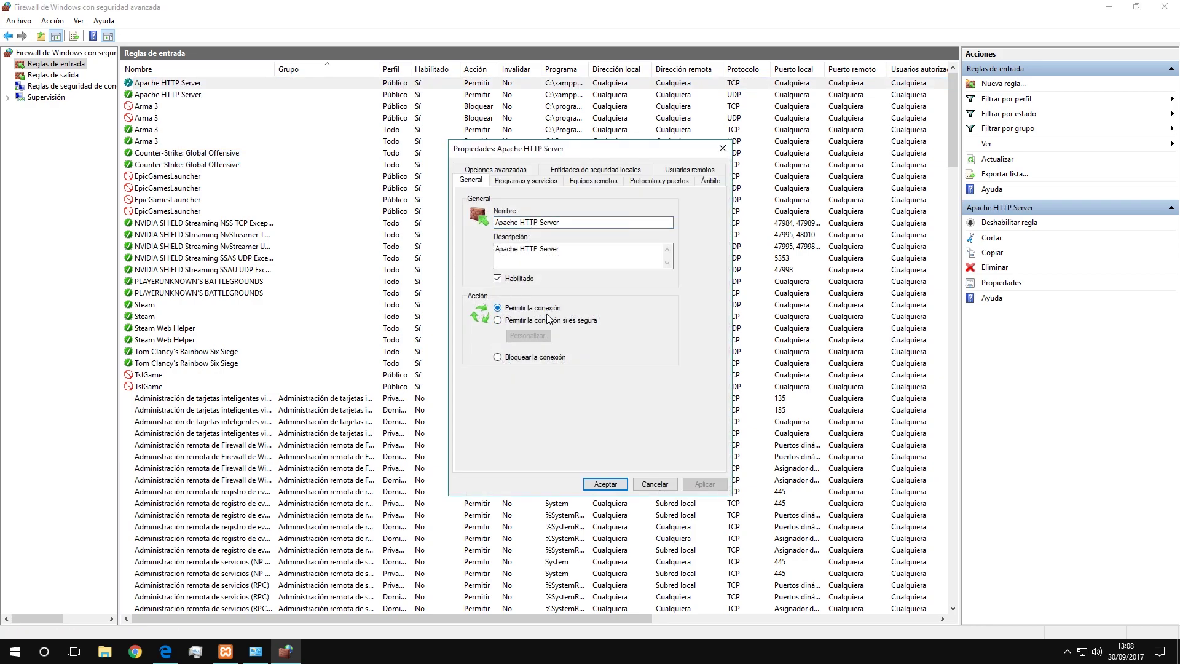
pyautogui.click(655, 485)
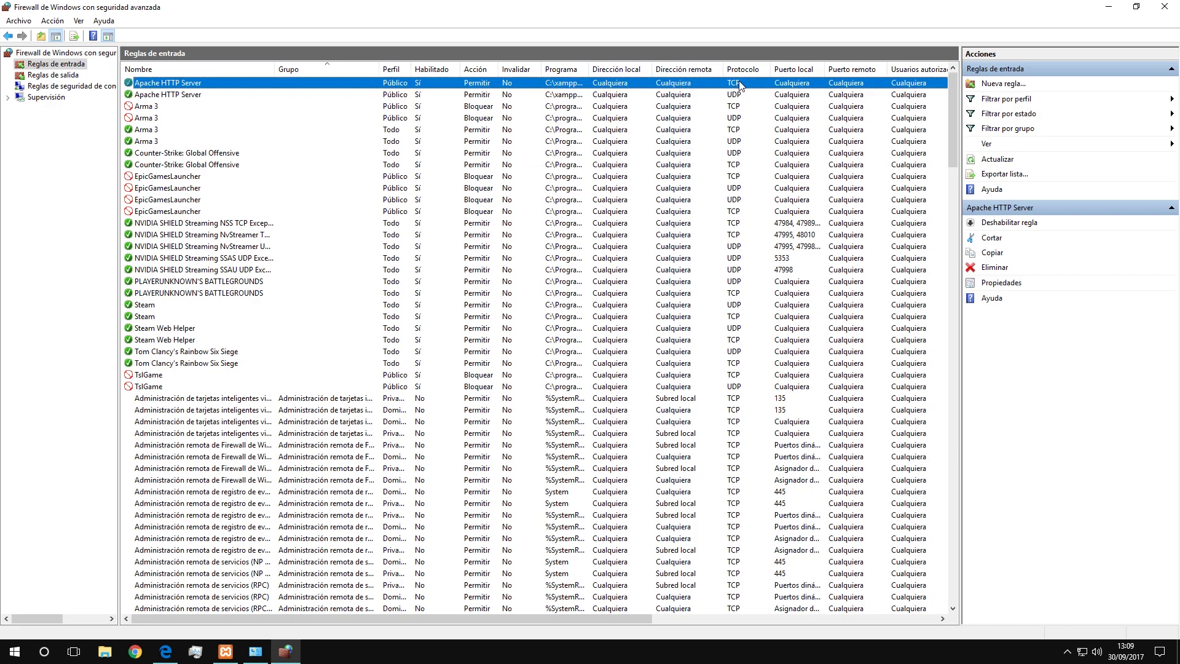
pyautogui.press('Down')
pyautogui.click(1165, 6)
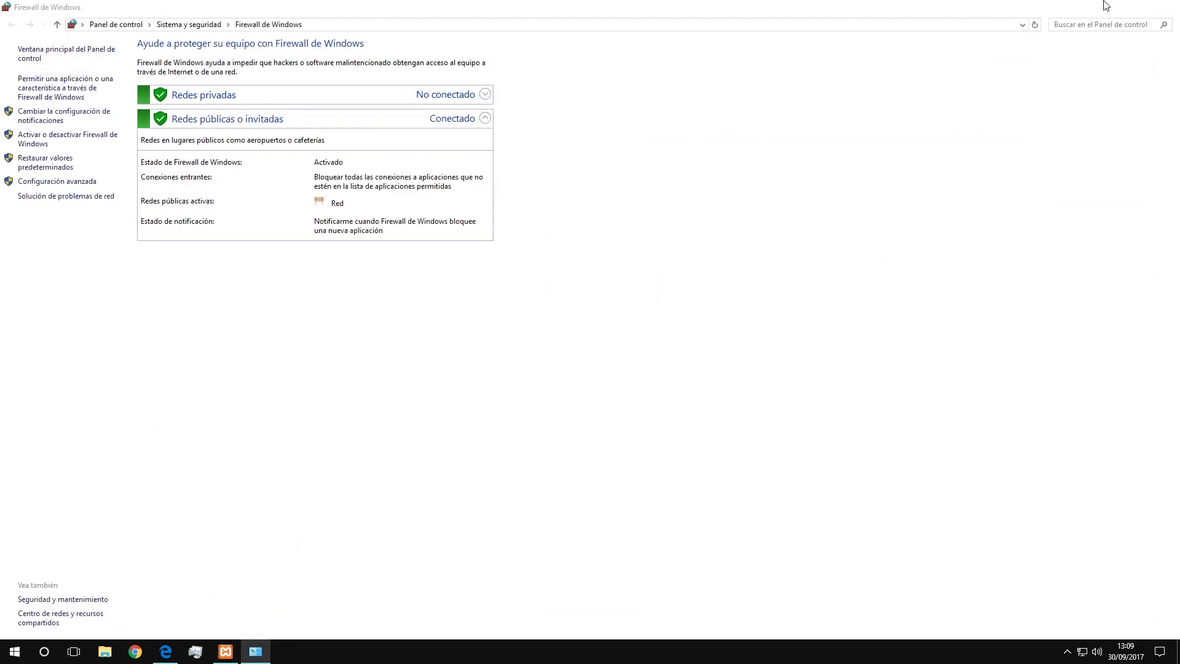
# Step: Switch to No-IP in Edge and start the Device Configuration Assistant with the existing ddns.net hostname
pyautogui.click(1108, 6)
pyautogui.click(165, 651)
pyautogui.click(123, 10)
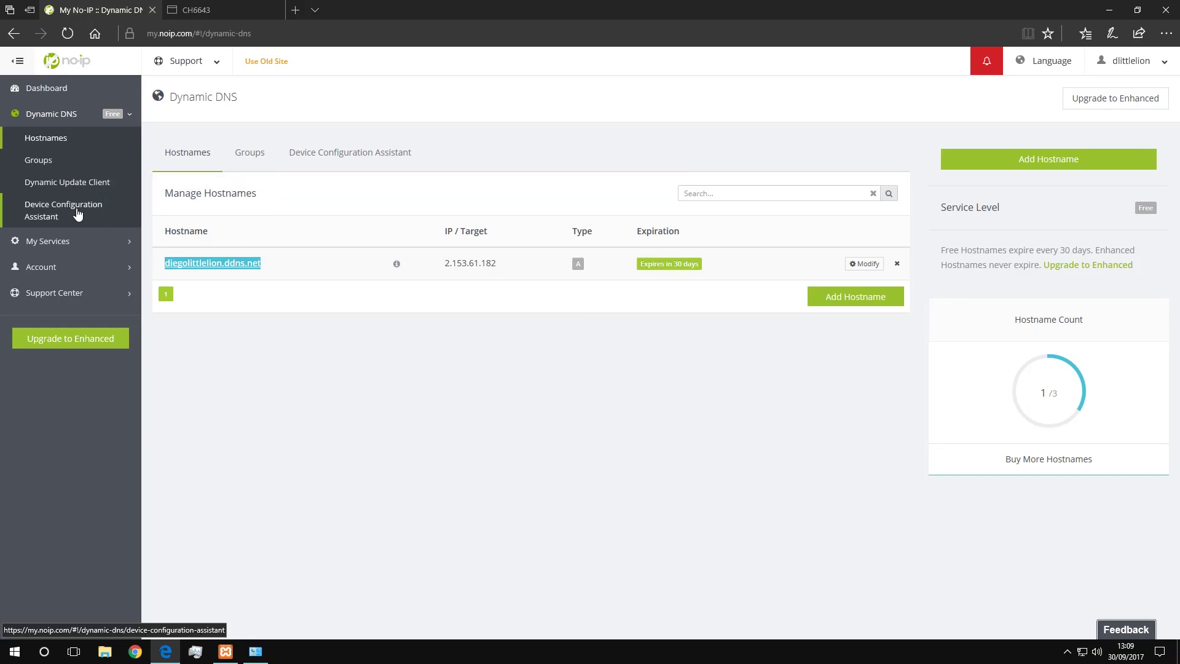
pyautogui.click(106, 215)
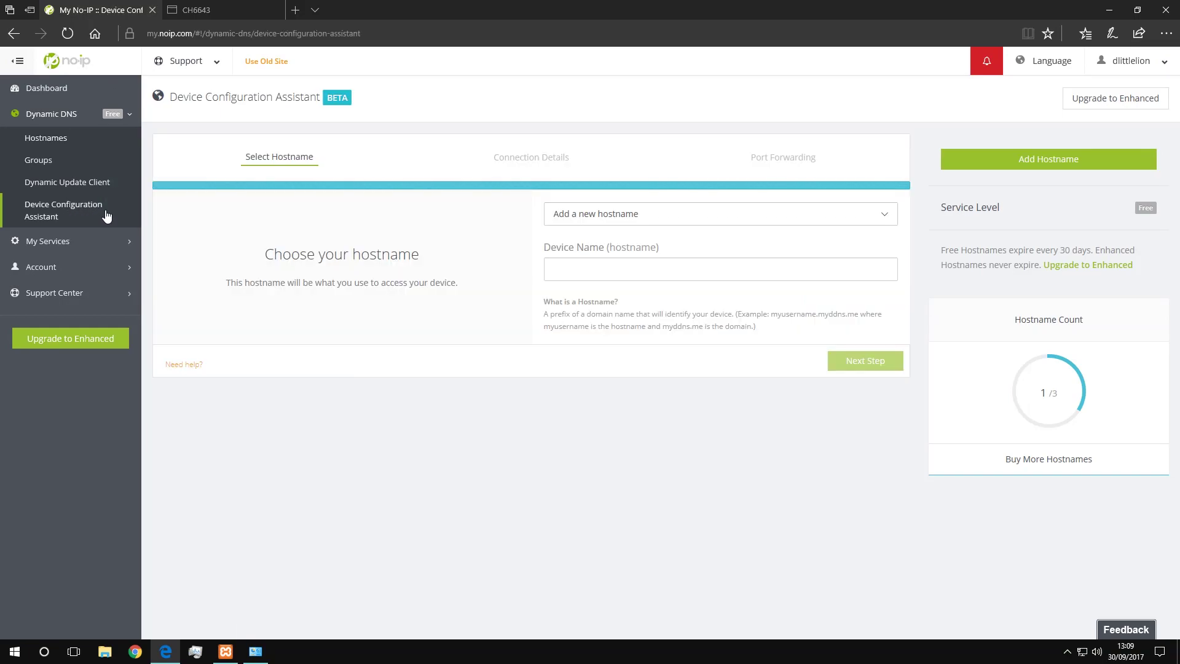
pyautogui.click(665, 206)
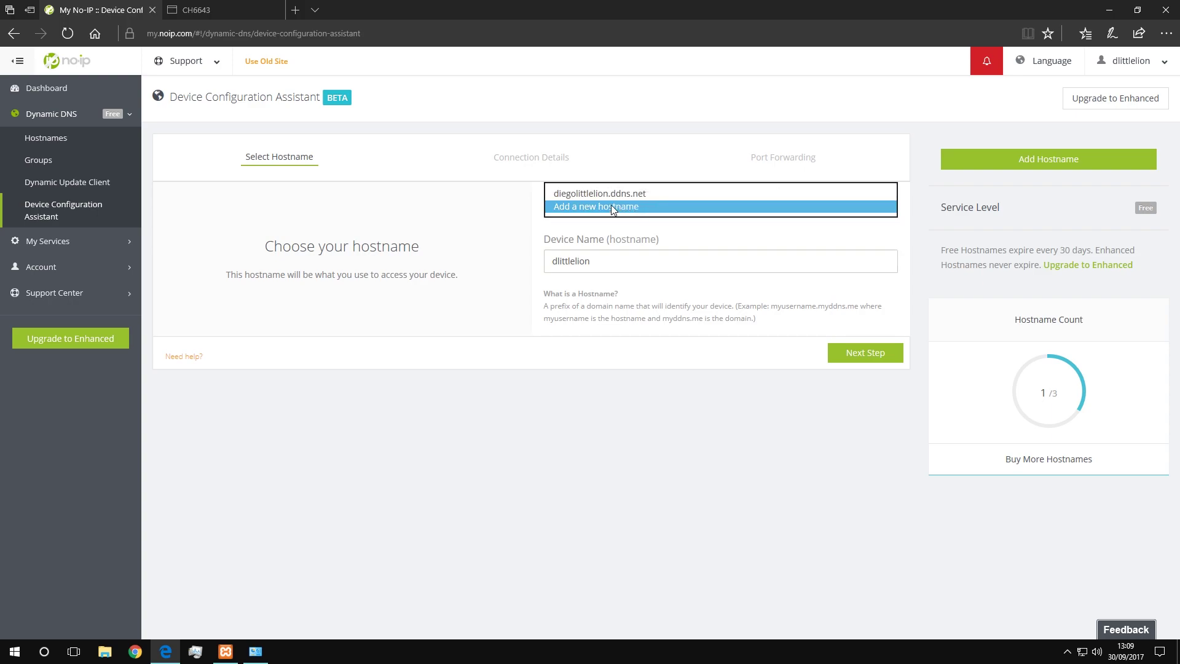
pyautogui.click(595, 195)
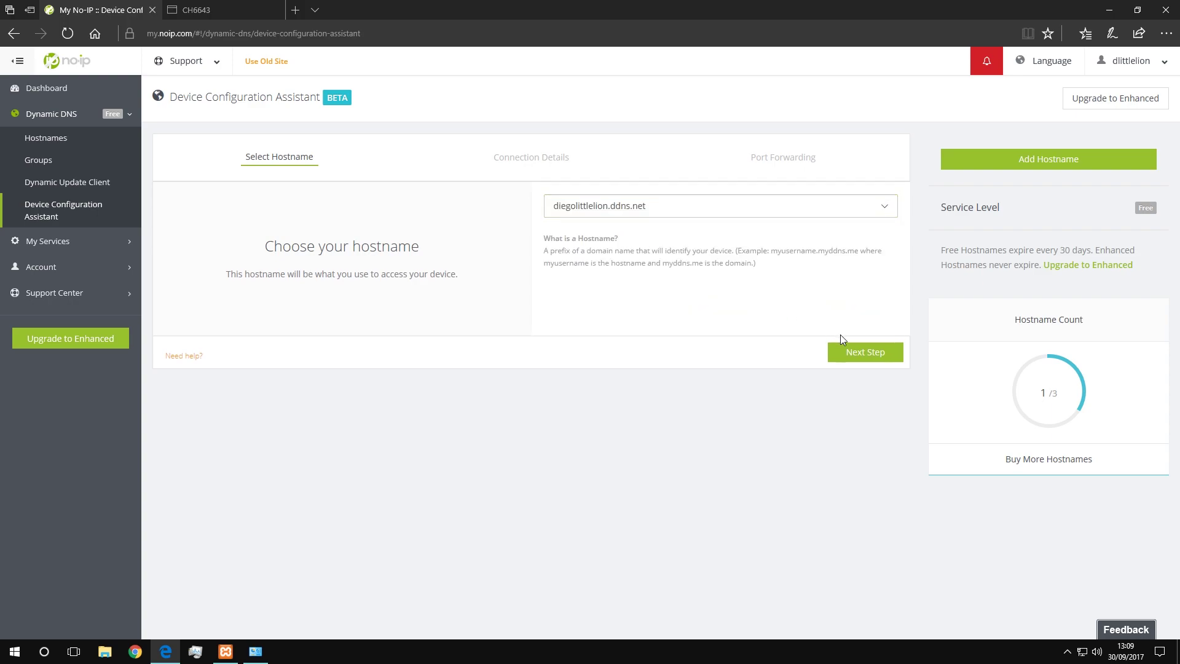
pyautogui.click(877, 351)
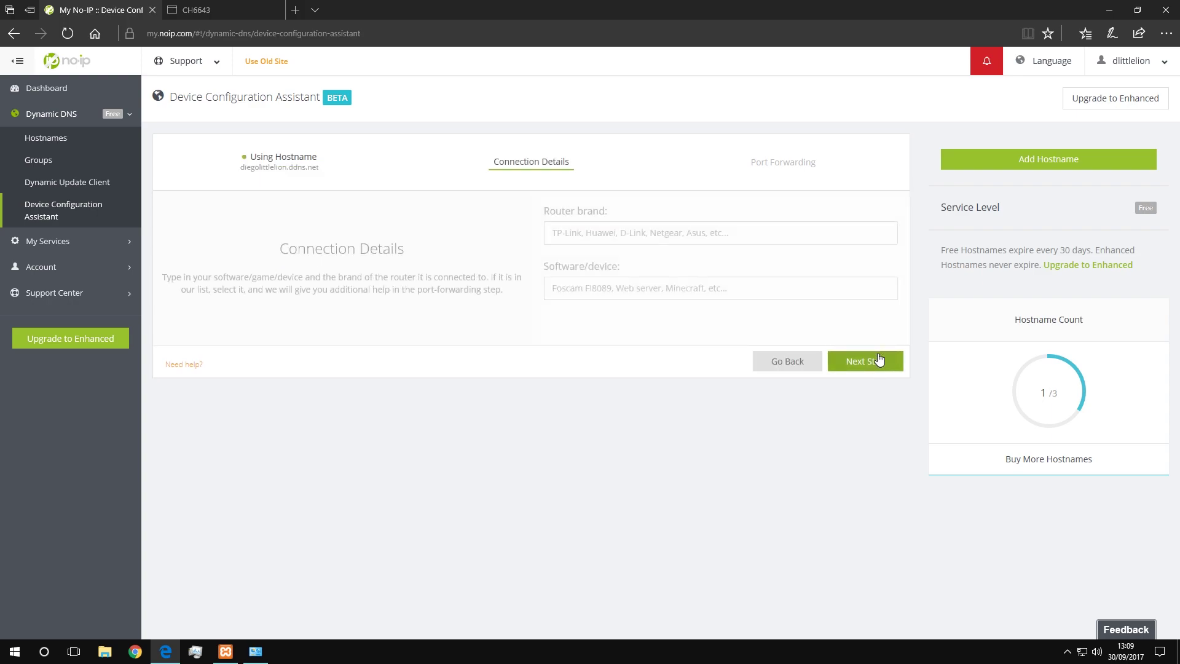
# Step: Enter cbn as the router brand in the connection details, correcting any mistyped entry
pyautogui.click(668, 228)
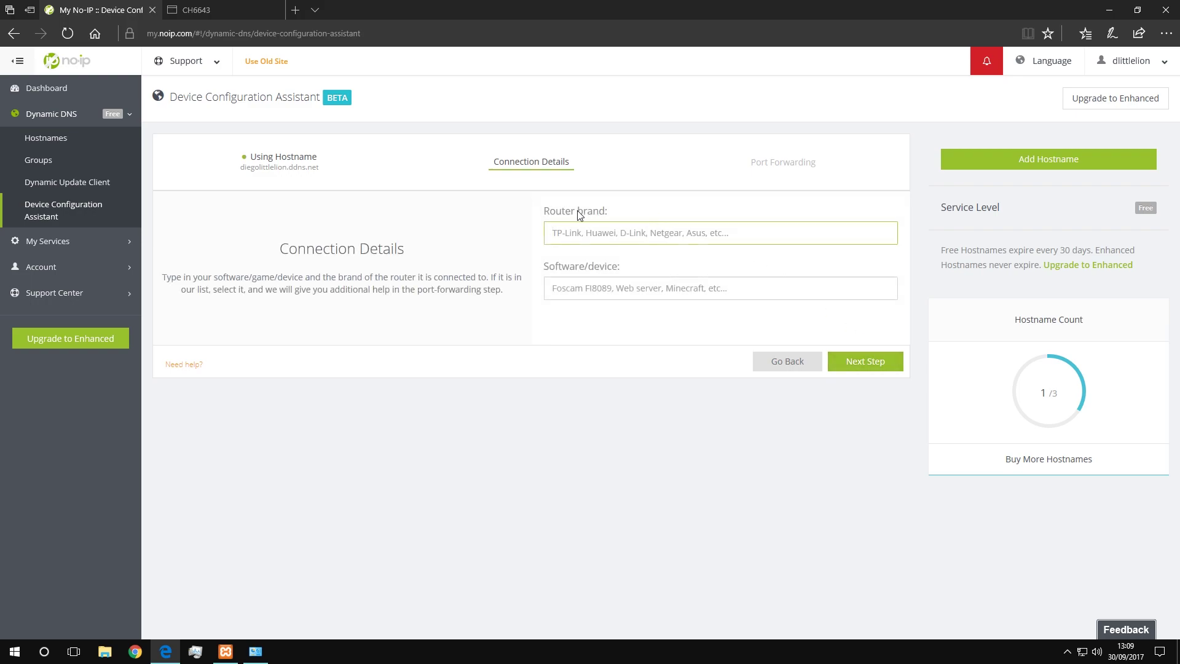
pyautogui.write('cdb')
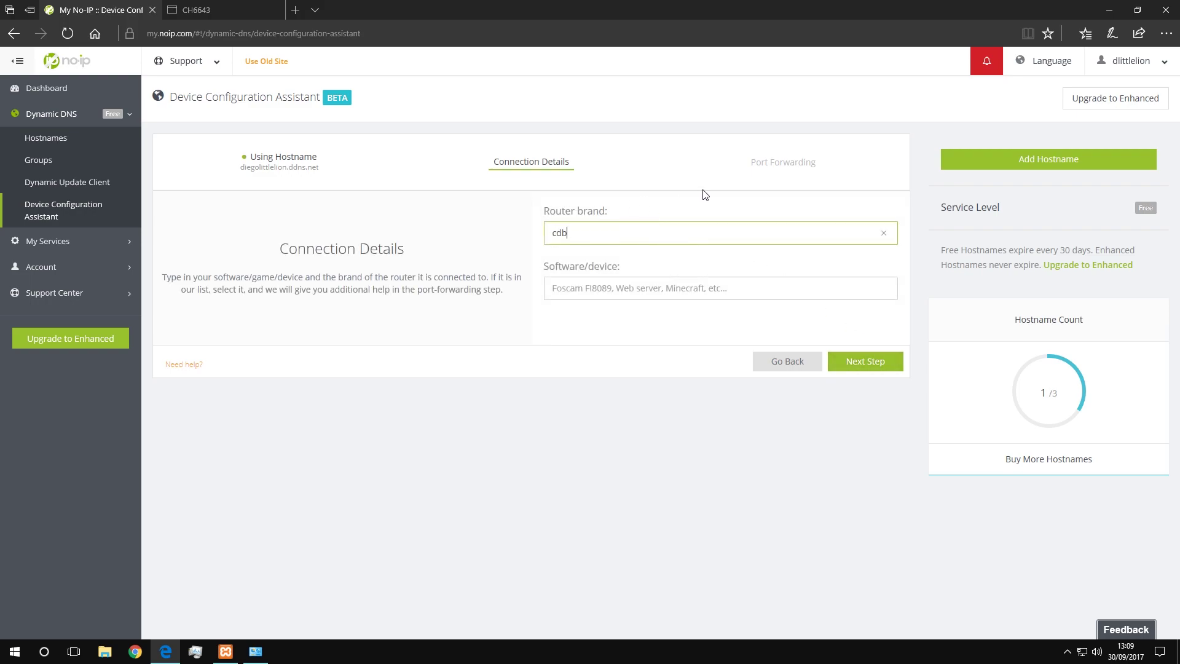
pyautogui.press('Return')
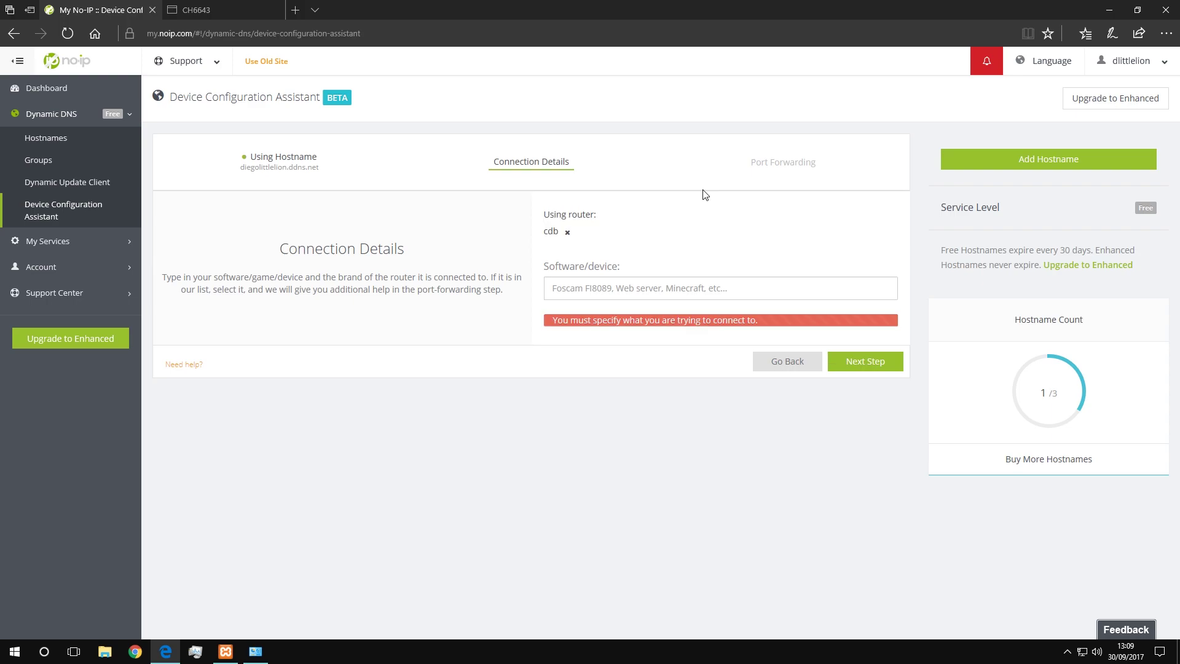
pyautogui.click(567, 232)
pyautogui.press('BackSpace')
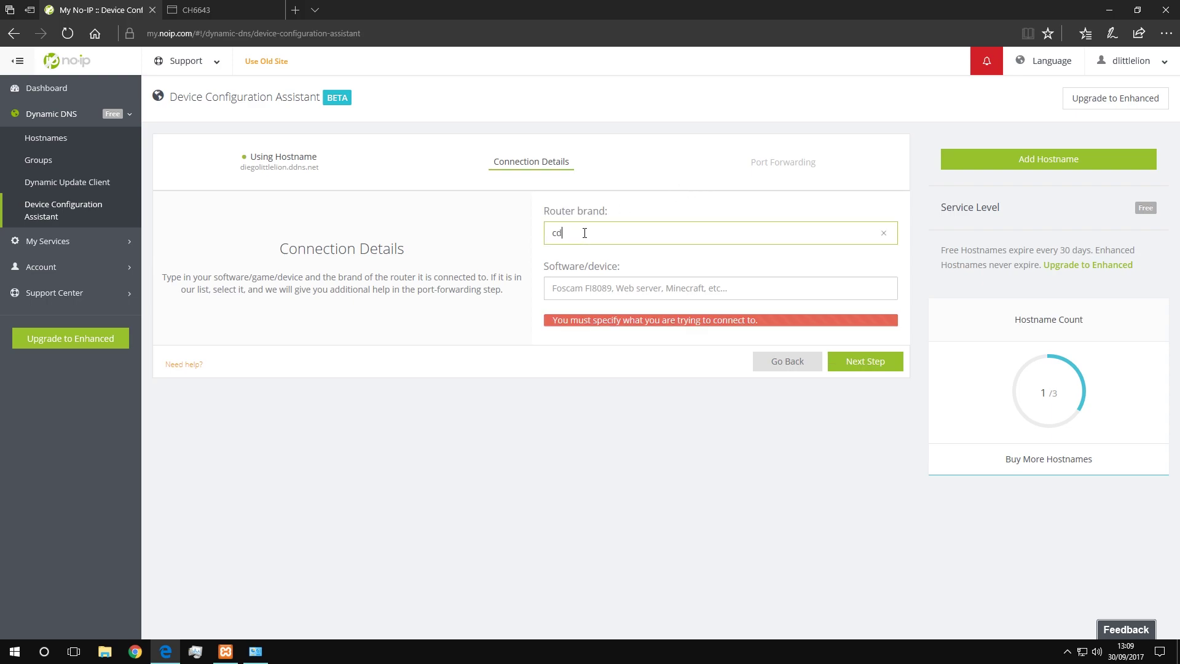
pyautogui.write('bn')
# Step: Search the software/device list for "web ser", choose Apache and continue to the device configuration
pyautogui.click(612, 288)
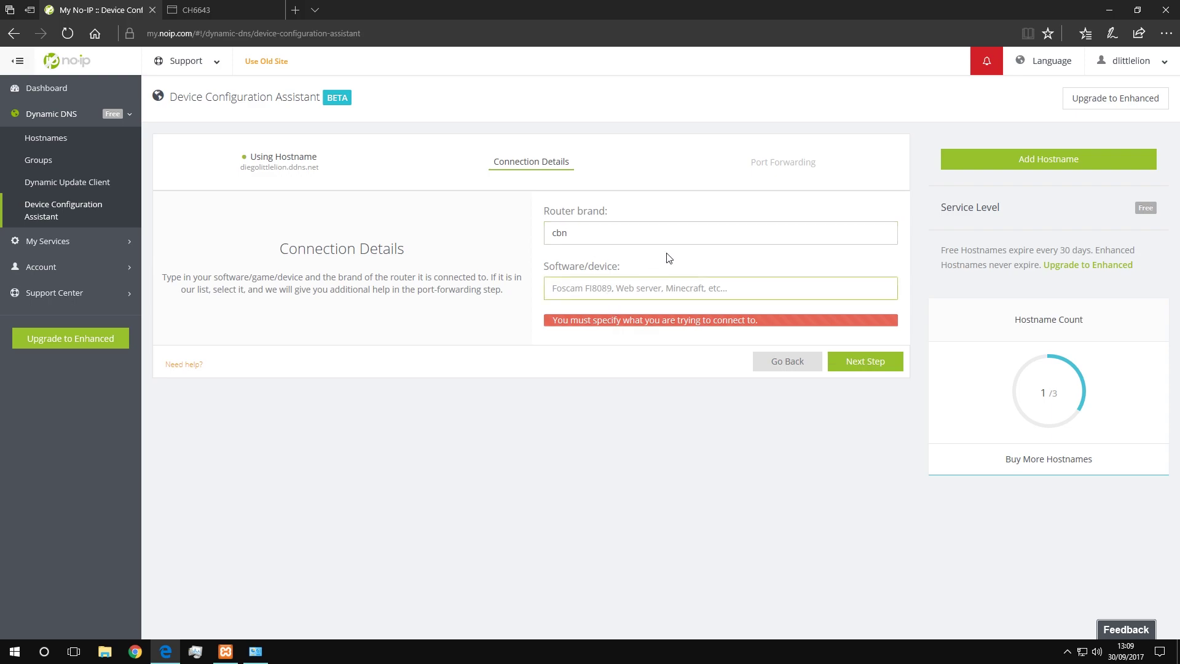
pyautogui.write('web ser')
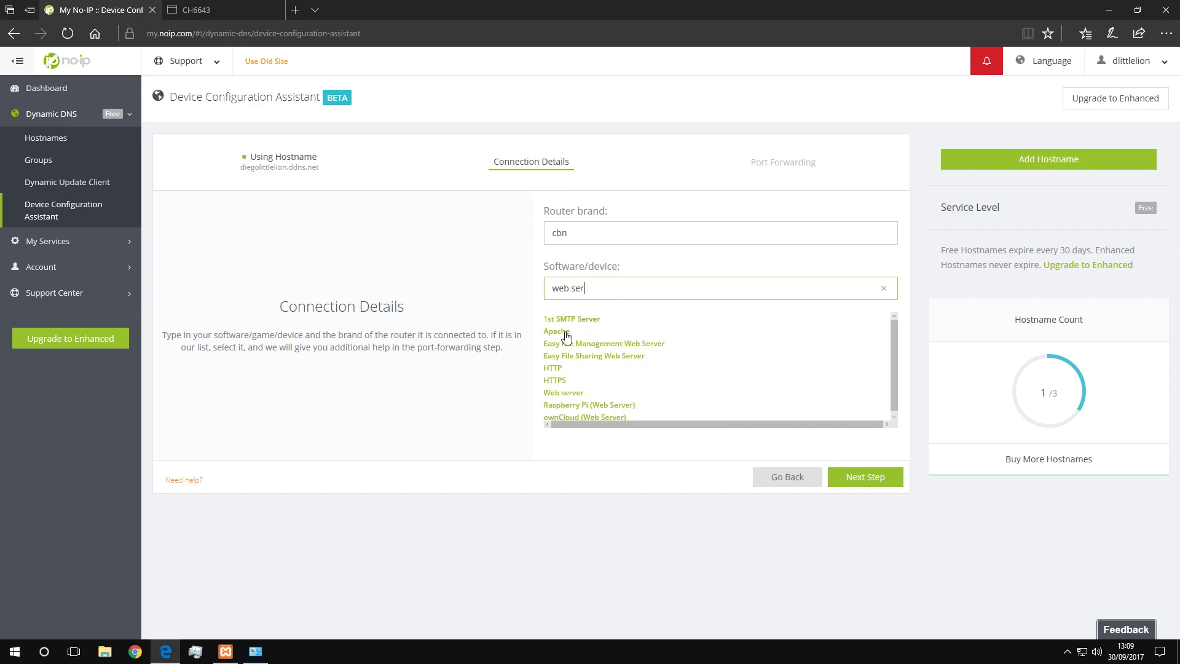
pyautogui.click(565, 332)
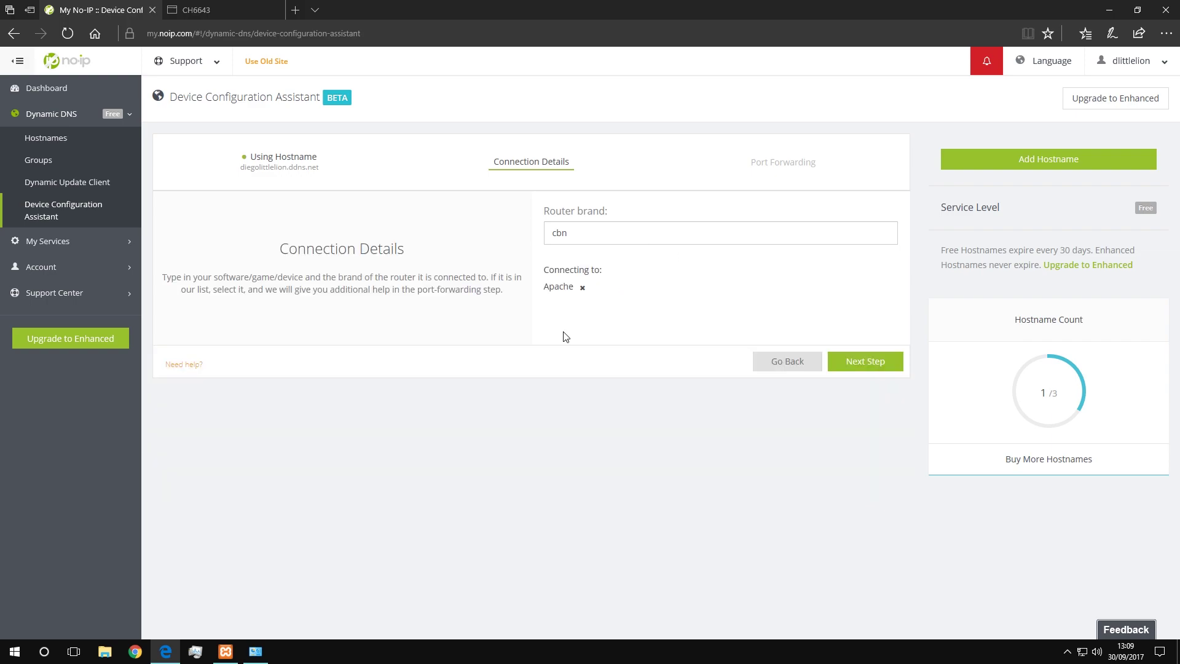
pyautogui.click(856, 367)
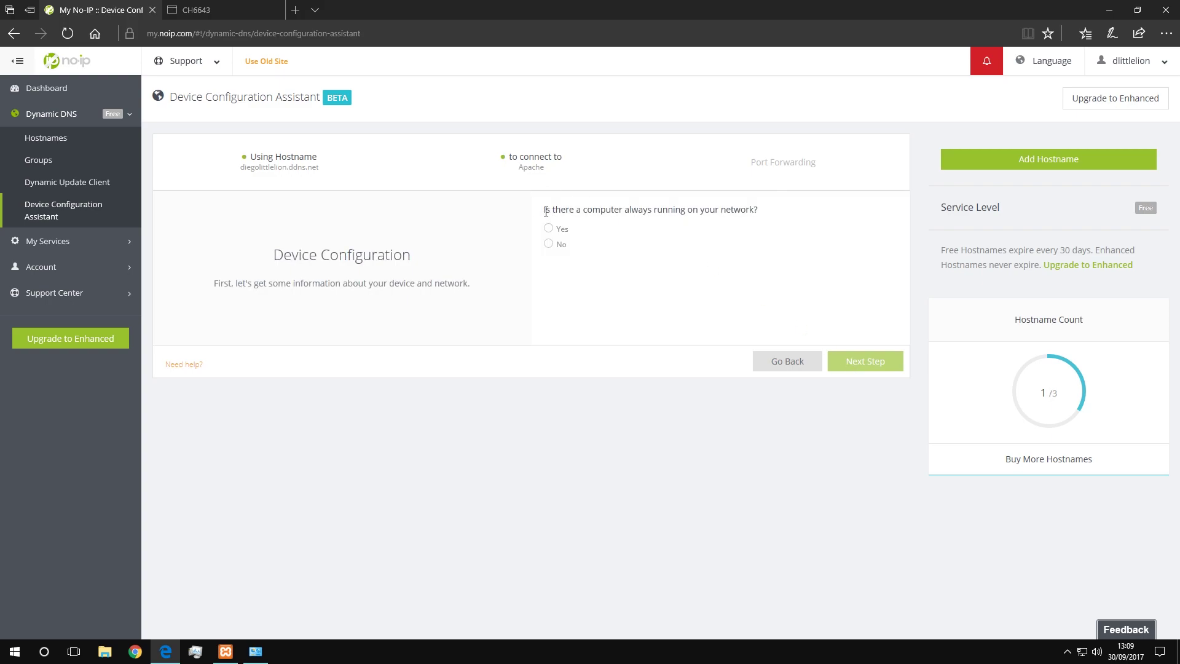
# Step: Answer No to whether a computer is always running on the network
pyautogui.moveTo(546, 211); pyautogui.dragTo(741, 215)
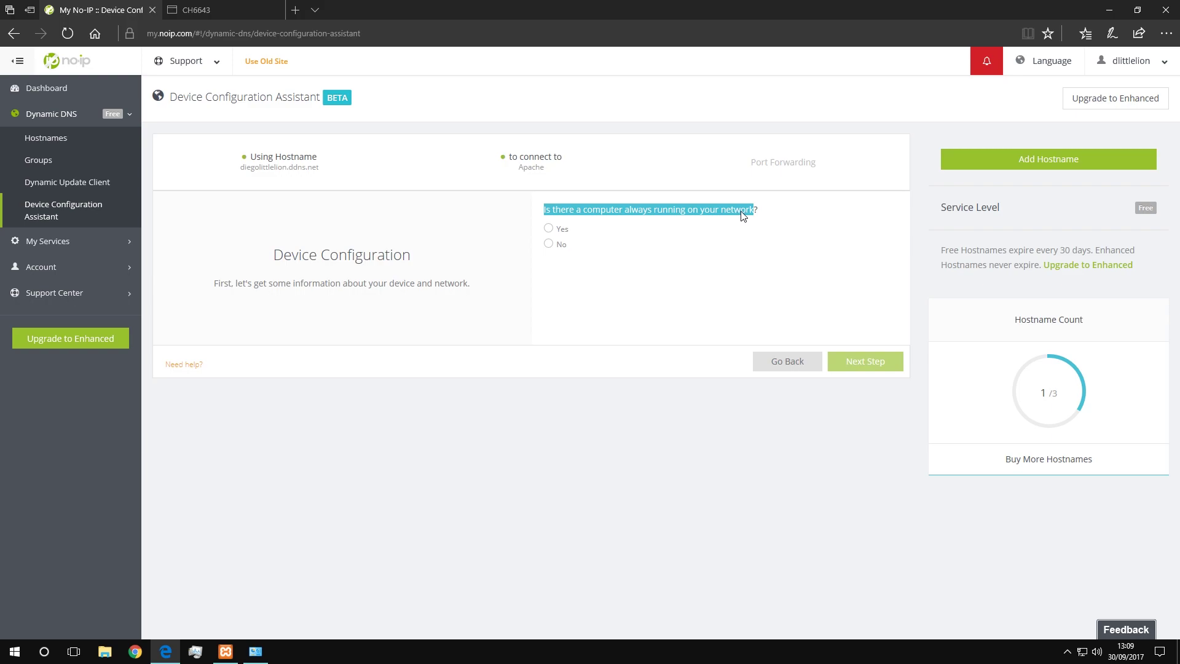
pyautogui.click(740, 212)
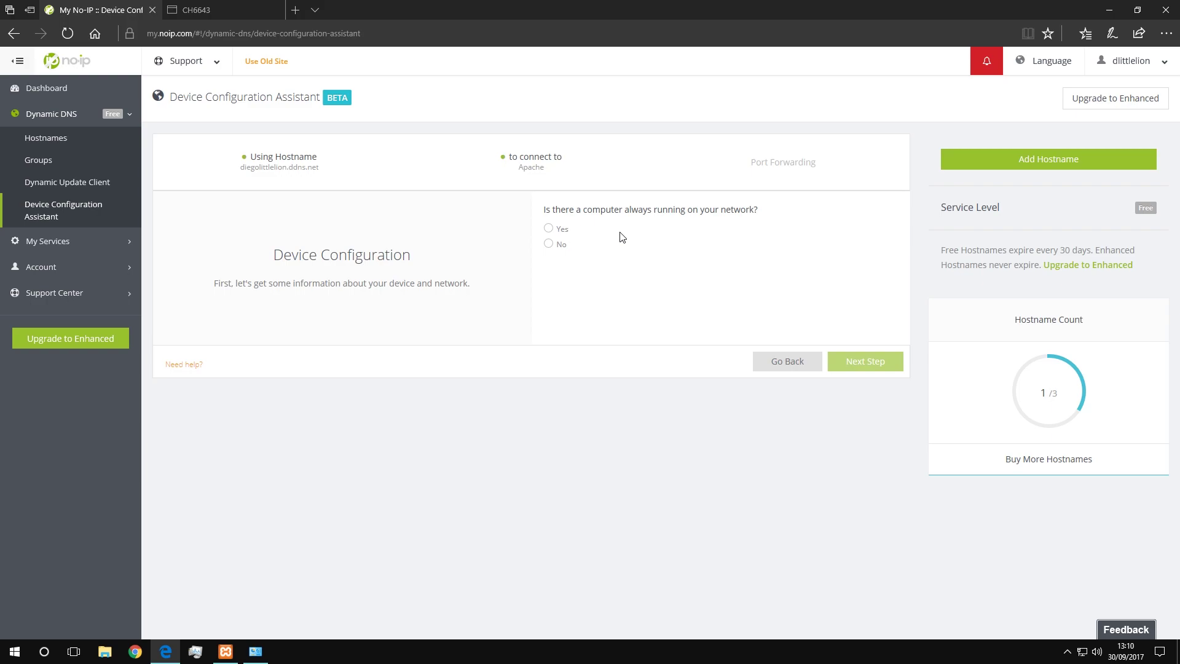
pyautogui.click(553, 246)
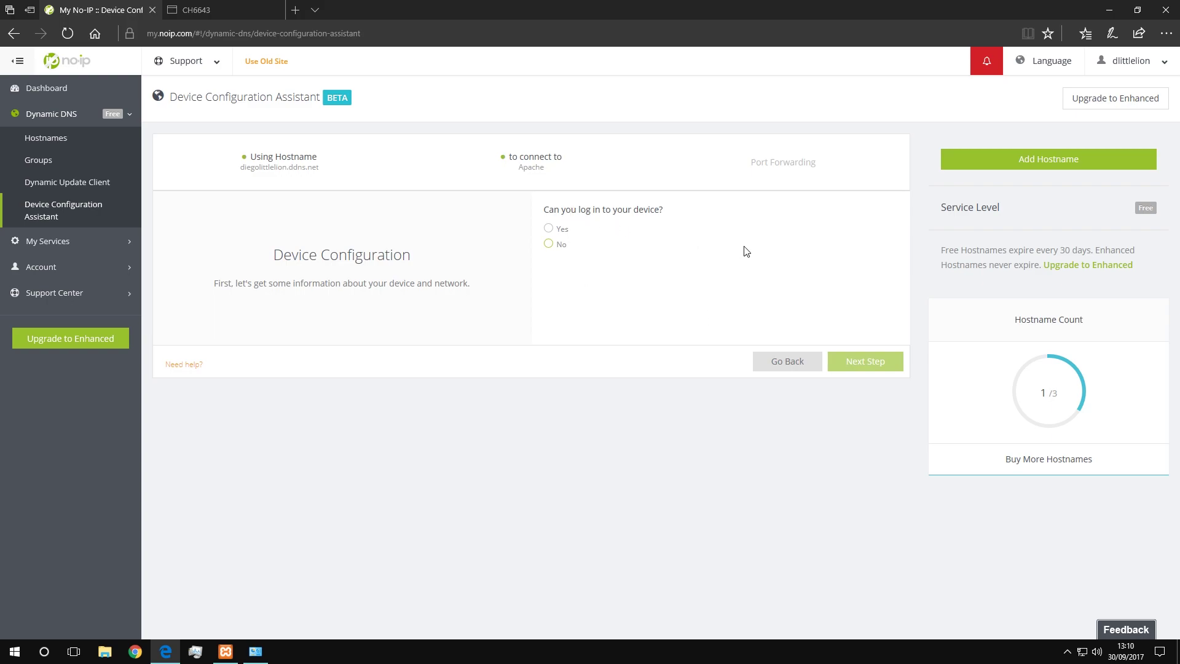
# Step: Answer Yes to being able to log in to the device and continue past the DDNS guide to port forwarding
pyautogui.doubleClick(650, 210)
pyautogui.click(549, 228)
pyautogui.moveTo(521, 250); pyautogui.dragTo(617, 257)
pyautogui.click(578, 250)
pyautogui.click(685, 280)
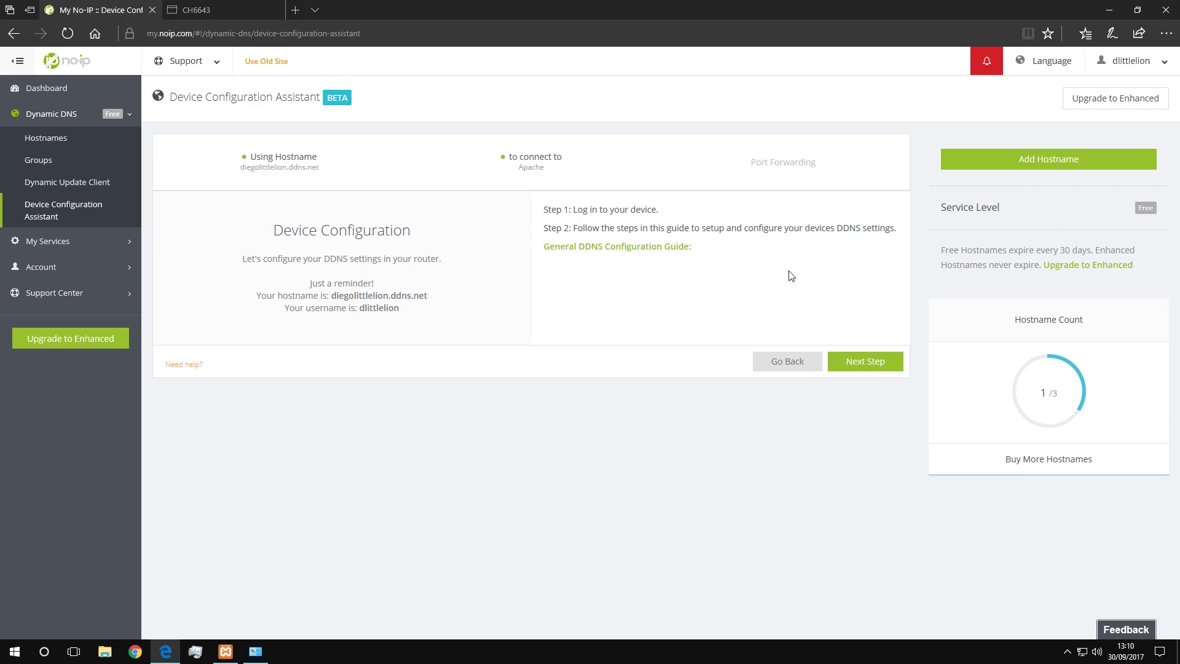
pyautogui.click(877, 354)
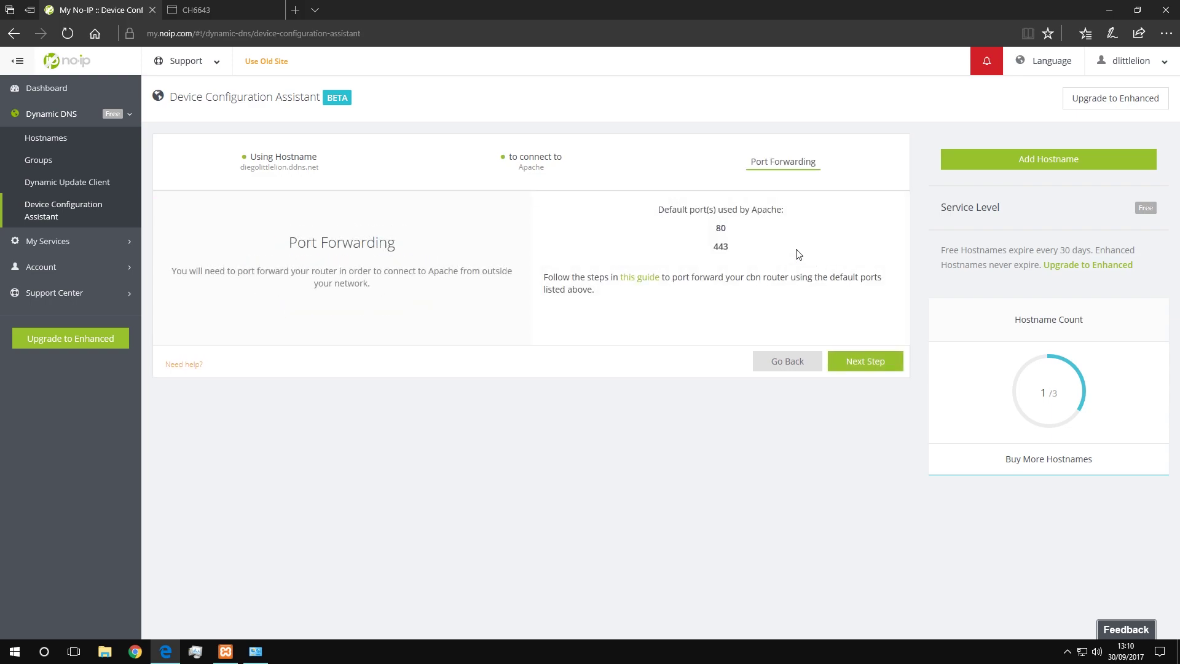
# Step: Compare the assistant's default Apache ports with the ports in the XAMPP Control Panel, then minimize that panel
pyautogui.moveTo(709, 210); pyautogui.dragTo(740, 210)
pyautogui.click(225, 652)
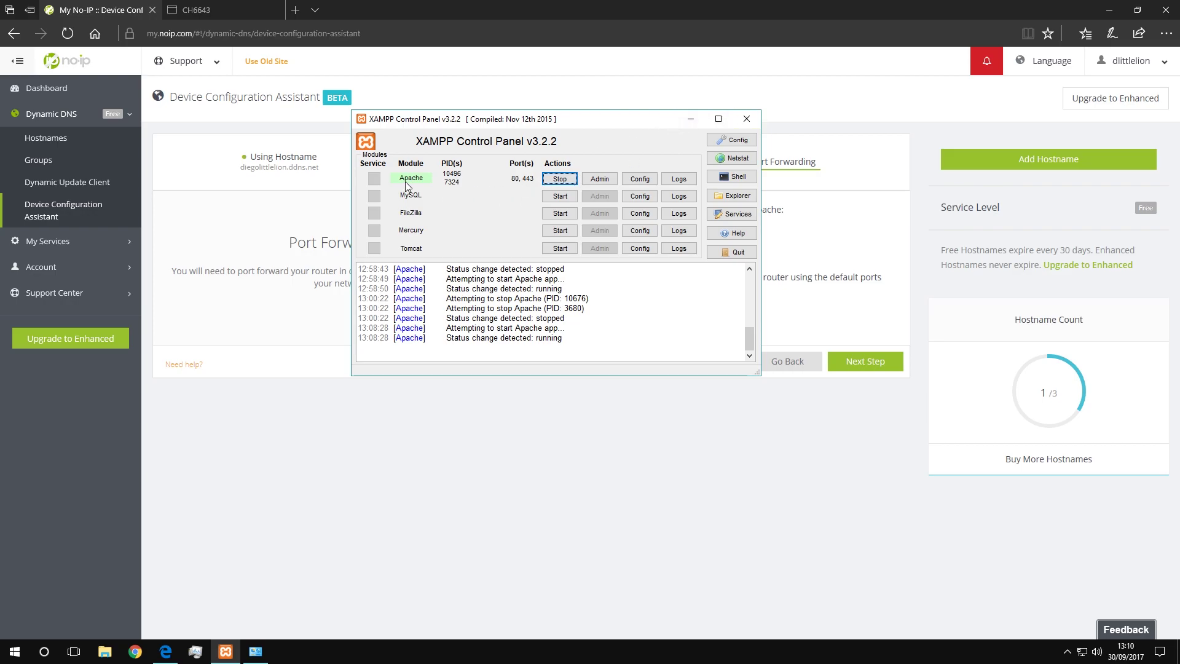
pyautogui.click(694, 119)
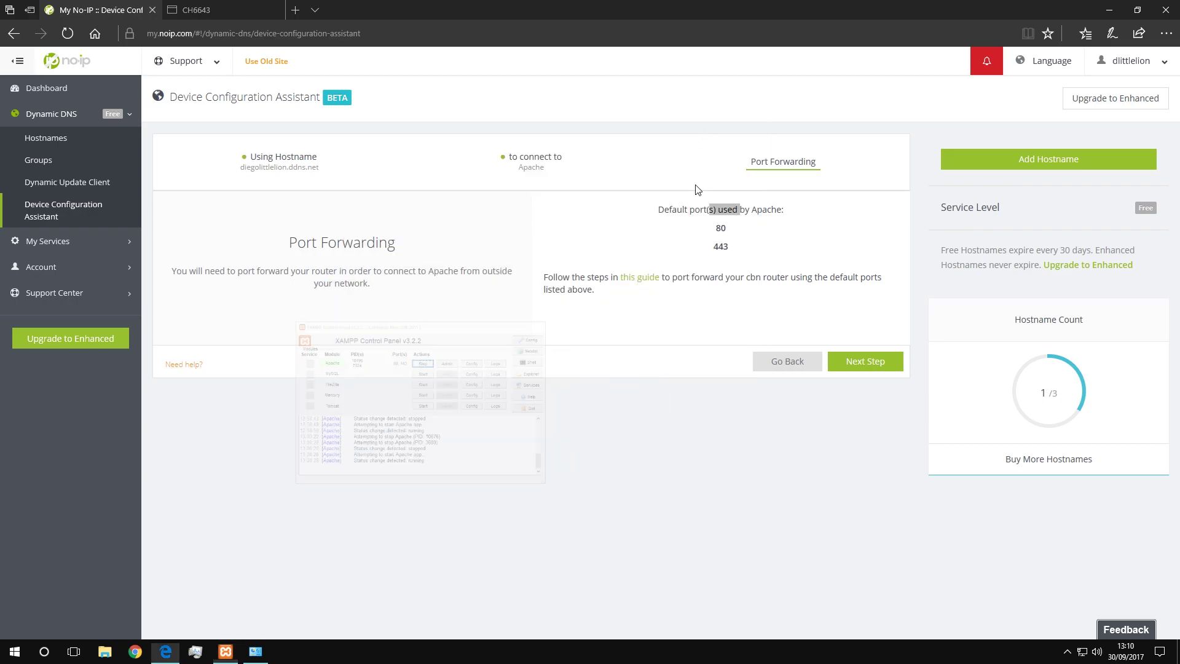
# Step: Check port 80 on the hostname and complete the Device Configuration Assistant
pyautogui.click(853, 363)
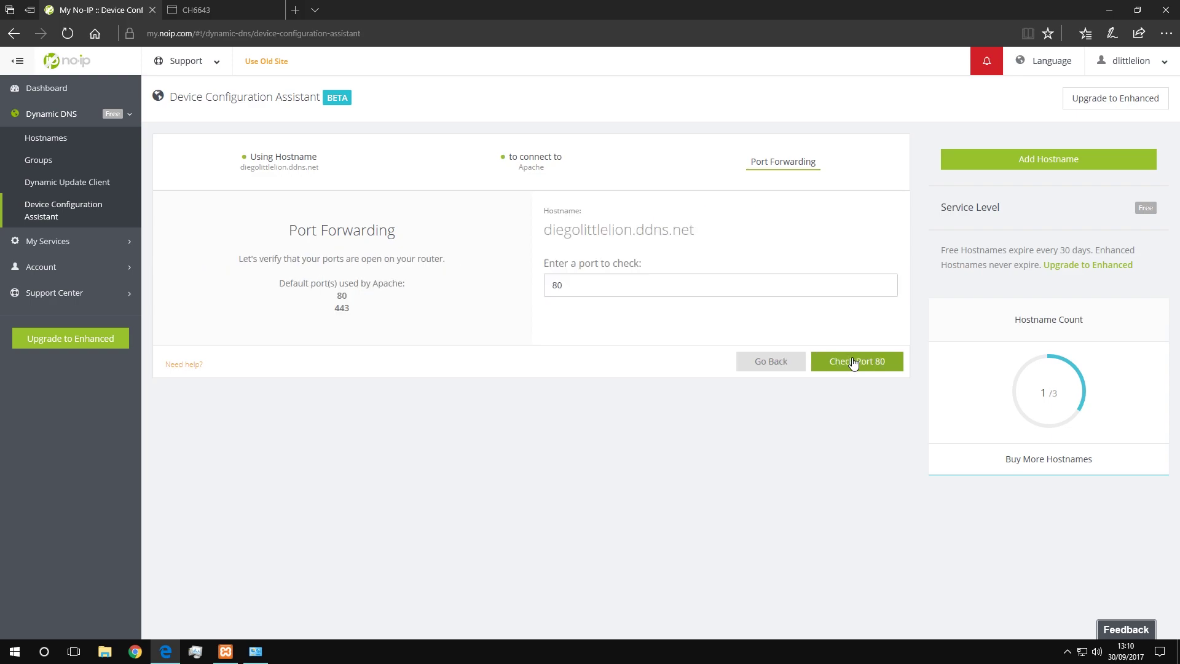
pyautogui.doubleClick(554, 288)
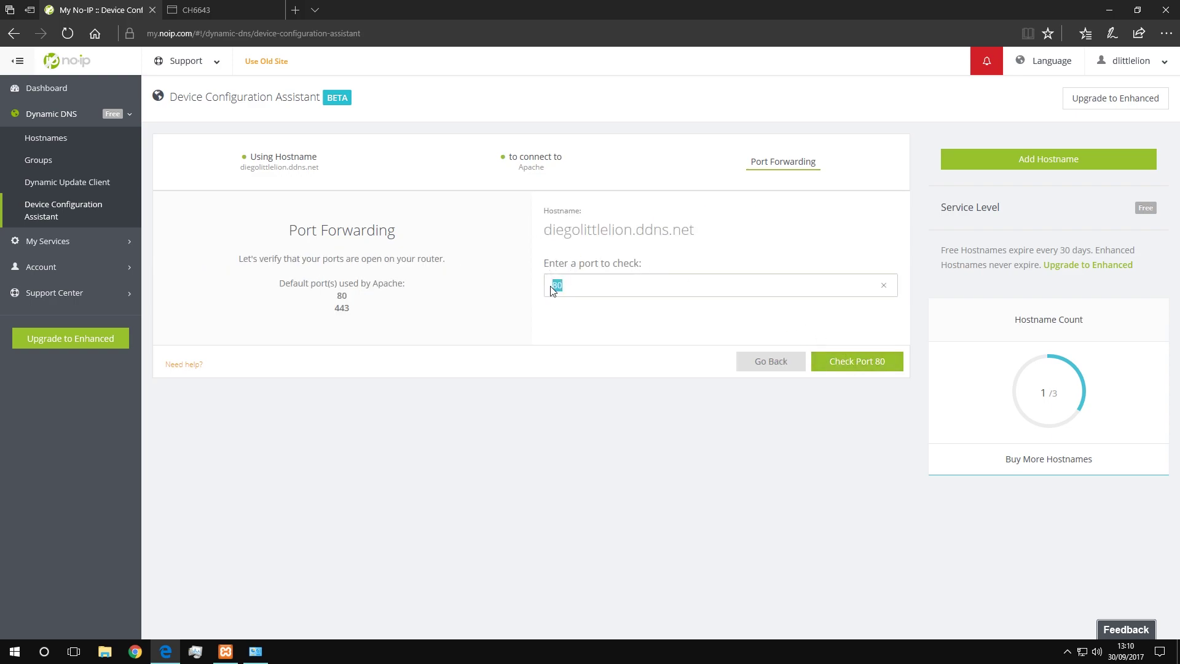
pyautogui.click(547, 226)
pyautogui.click(848, 361)
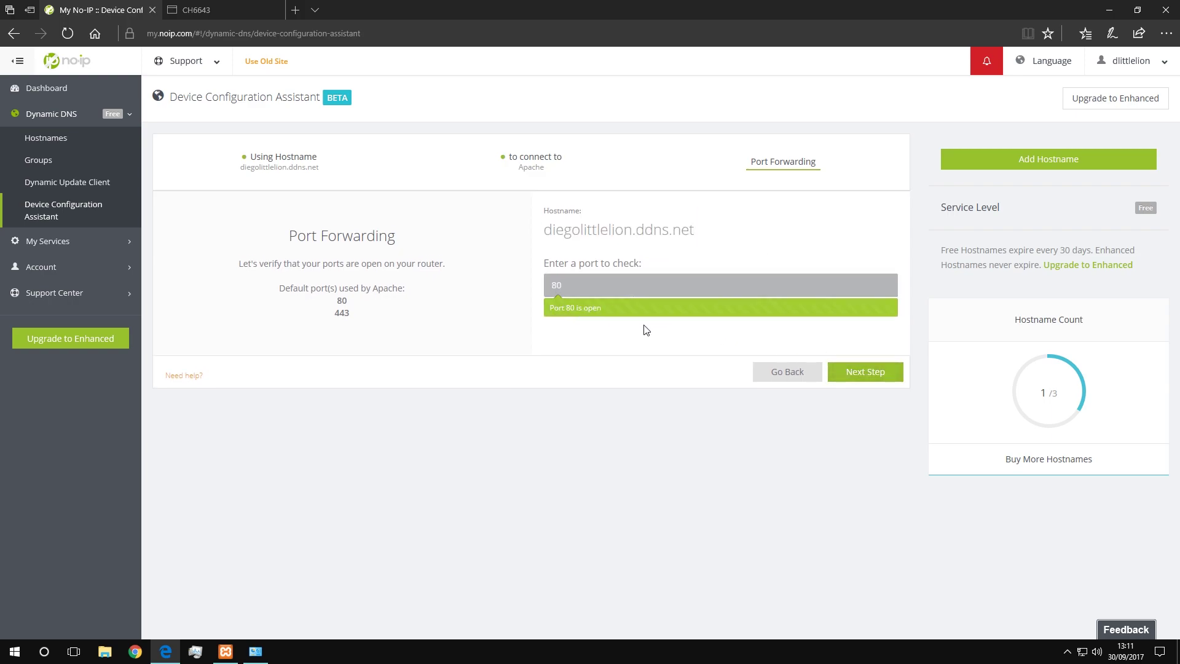
pyautogui.click(878, 374)
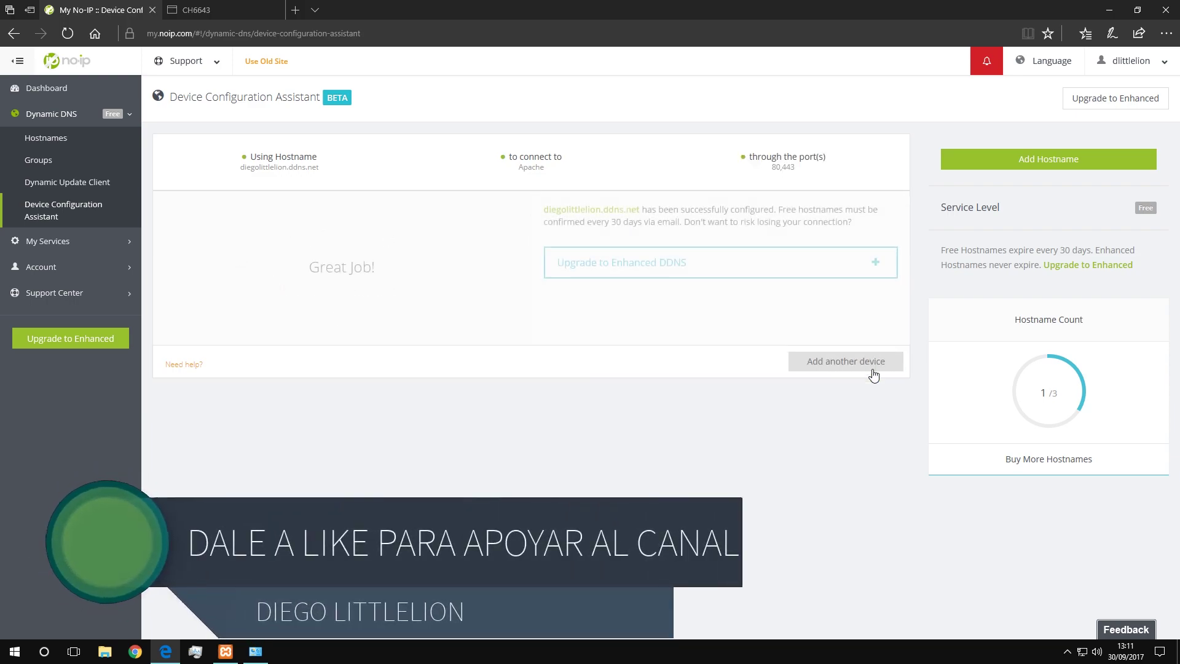
pyautogui.moveTo(656, 209); pyautogui.dragTo(704, 212)
pyautogui.click(702, 209)
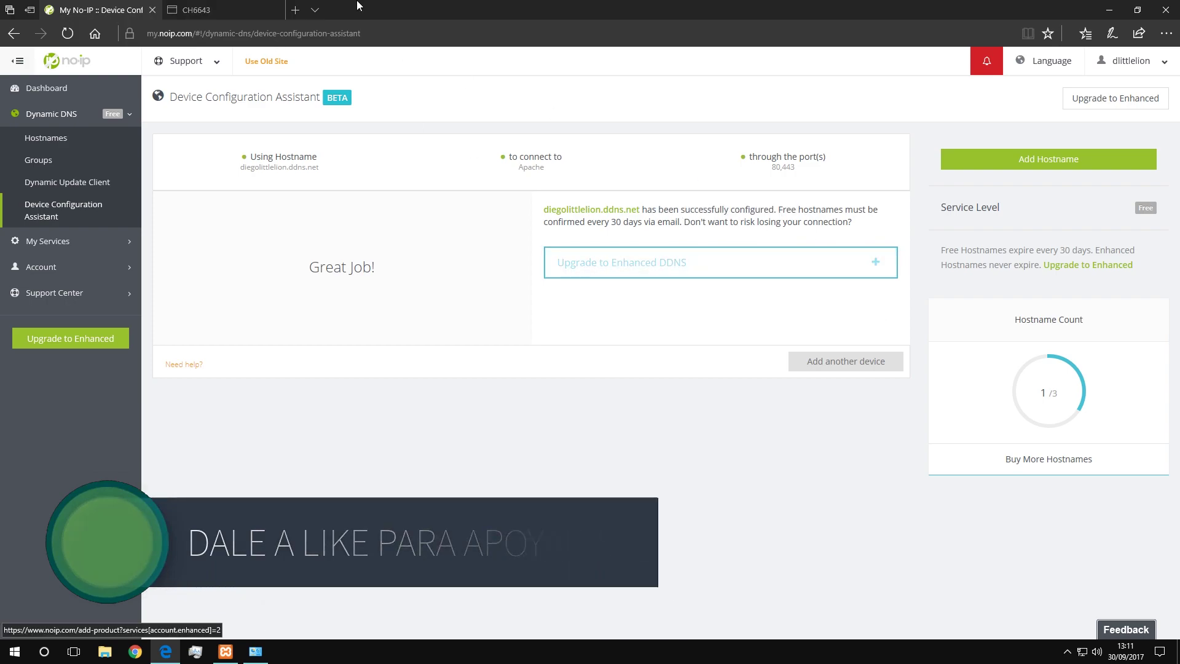
pyautogui.click(282, 33)
pyautogui.click(283, 18)
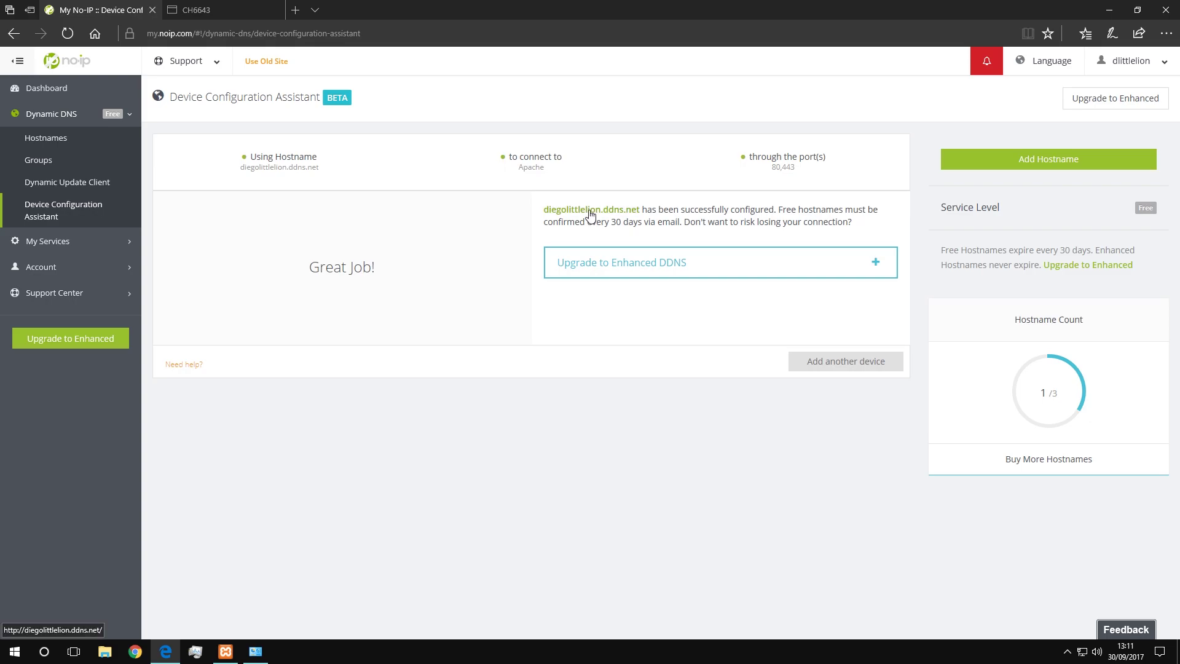
pyautogui.click(1102, 6)
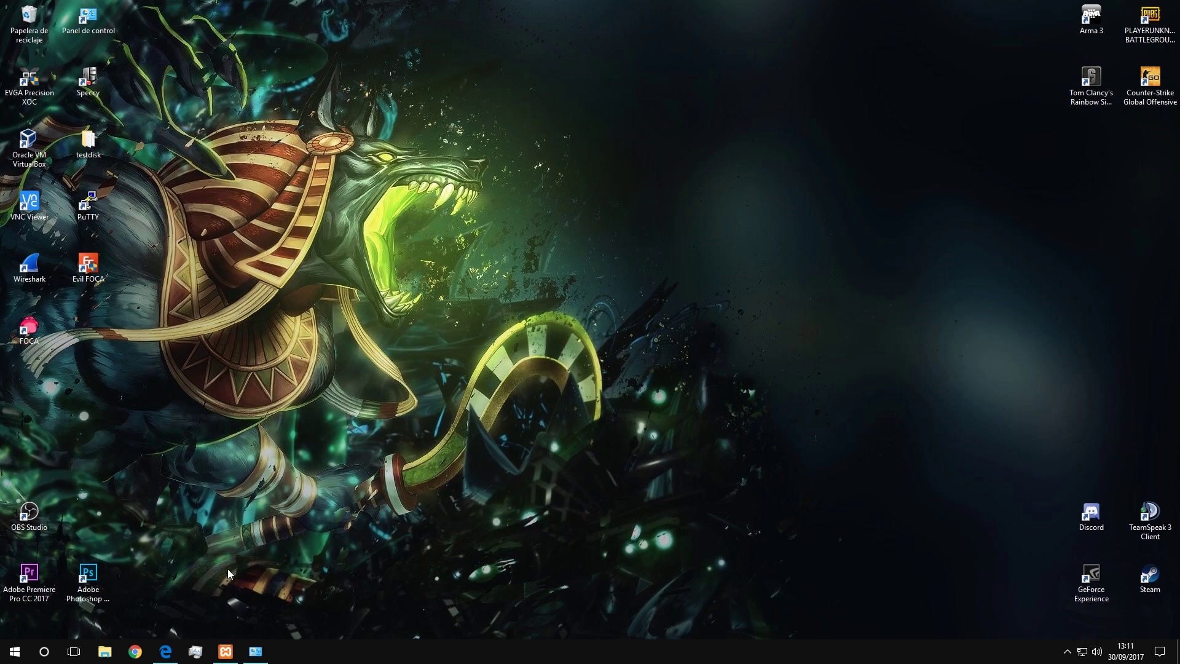
# Step: Open localhost/ in a new tab to check the local XAMPP dashboard, and close that tab
pyautogui.click(165, 651)
pyautogui.click(293, 7)
pyautogui.write('localhost/')
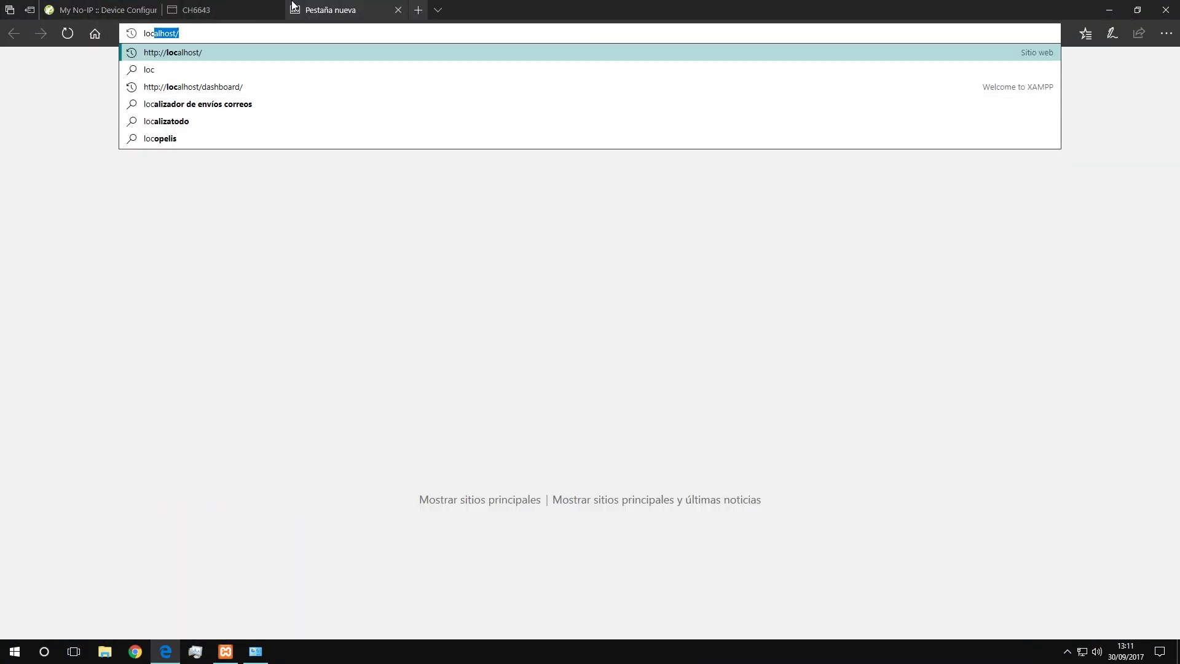
pyautogui.press('Return')
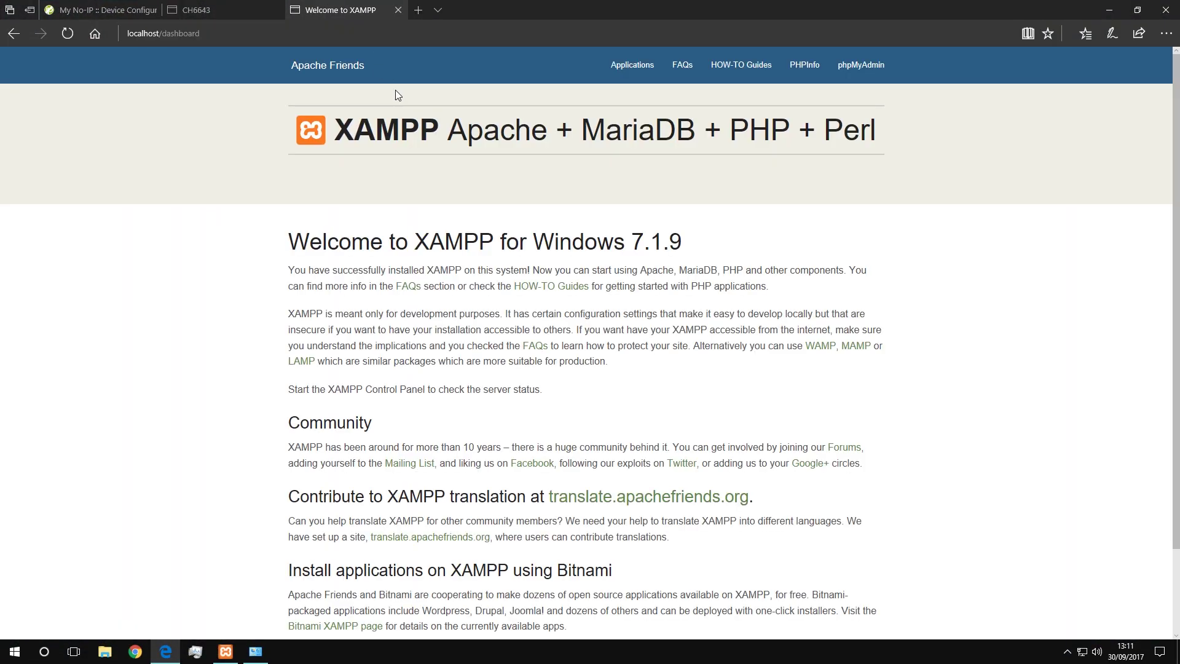
pyautogui.click(398, 10)
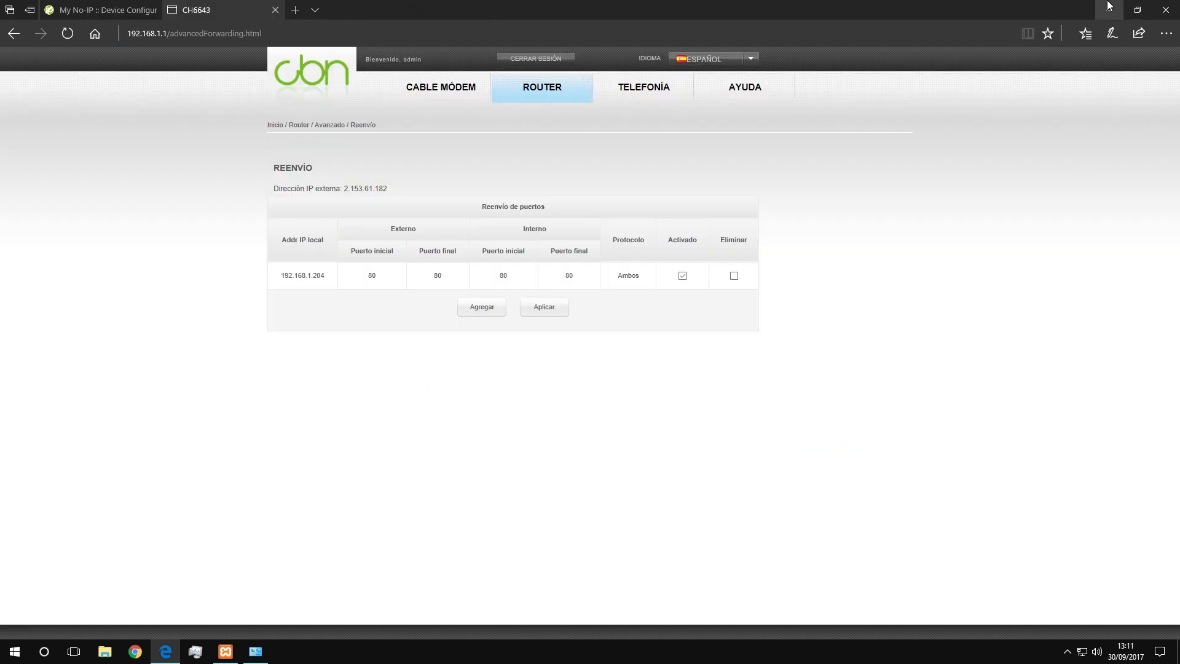
pyautogui.click(1109, 7)
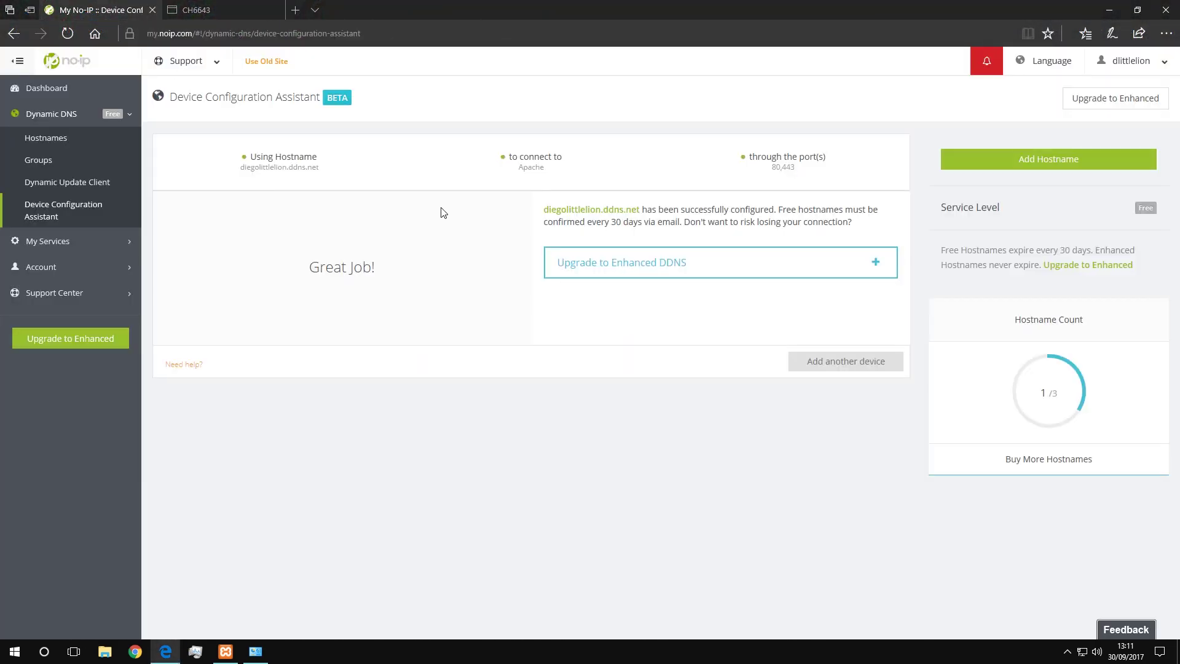
# Step: Open the configured hostname's website and review it alongside No-IP's managed hostnames and the router's port forwarding table
pyautogui.click(571, 210)
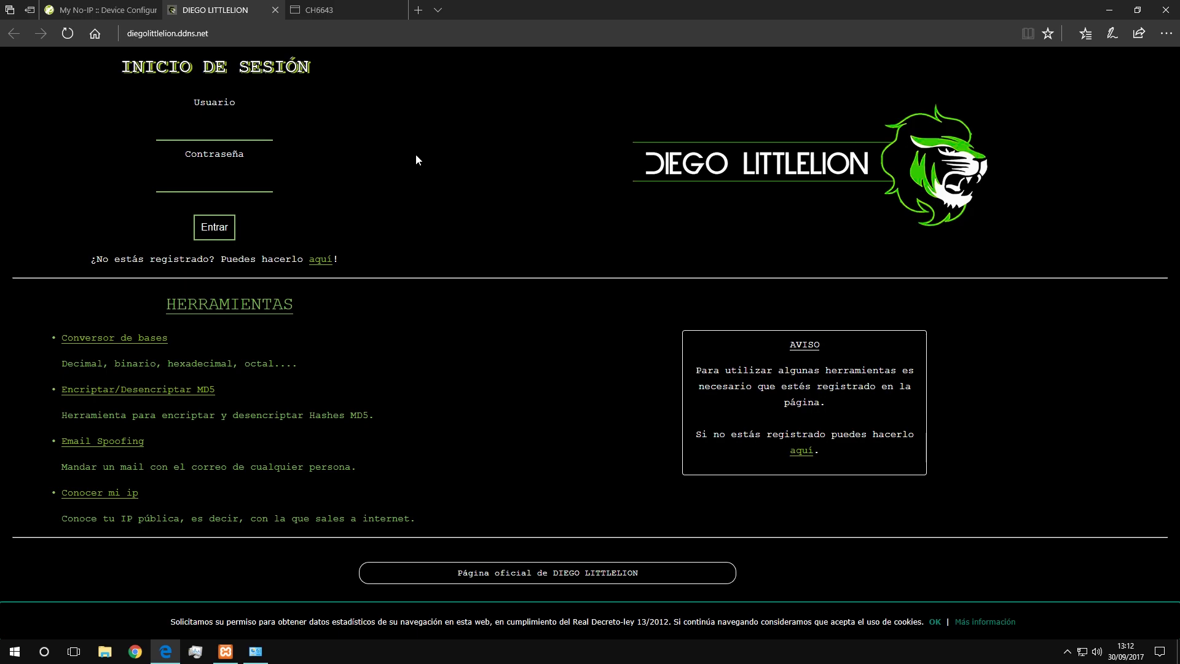
pyautogui.click(98, 10)
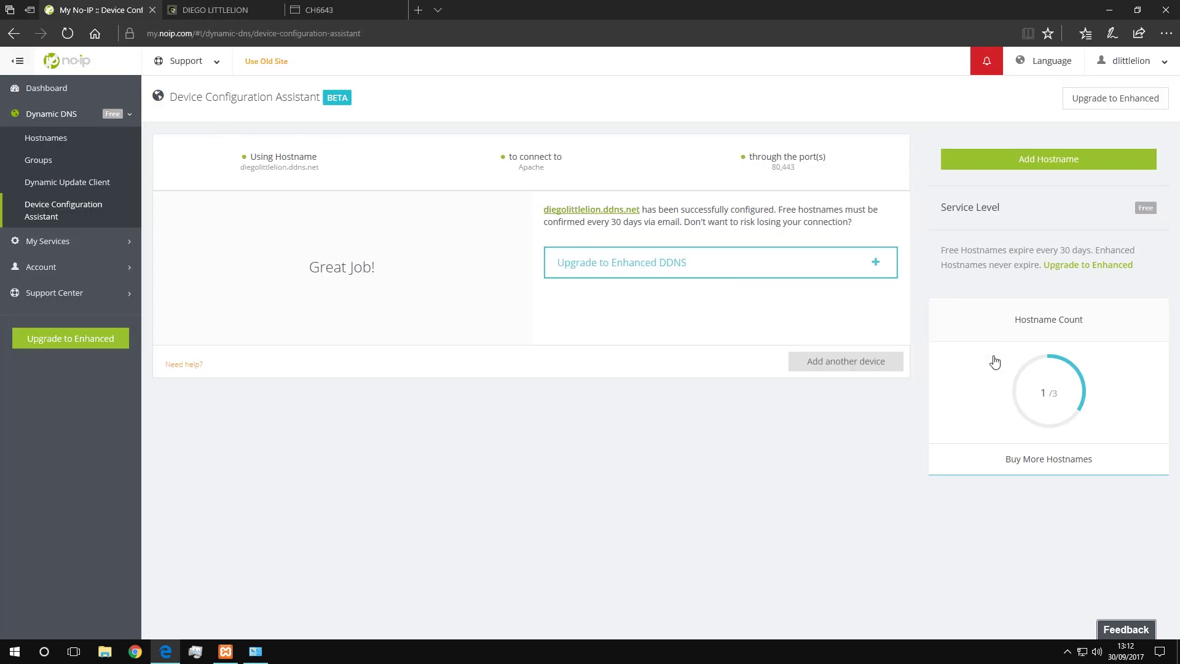
pyautogui.click(1023, 370)
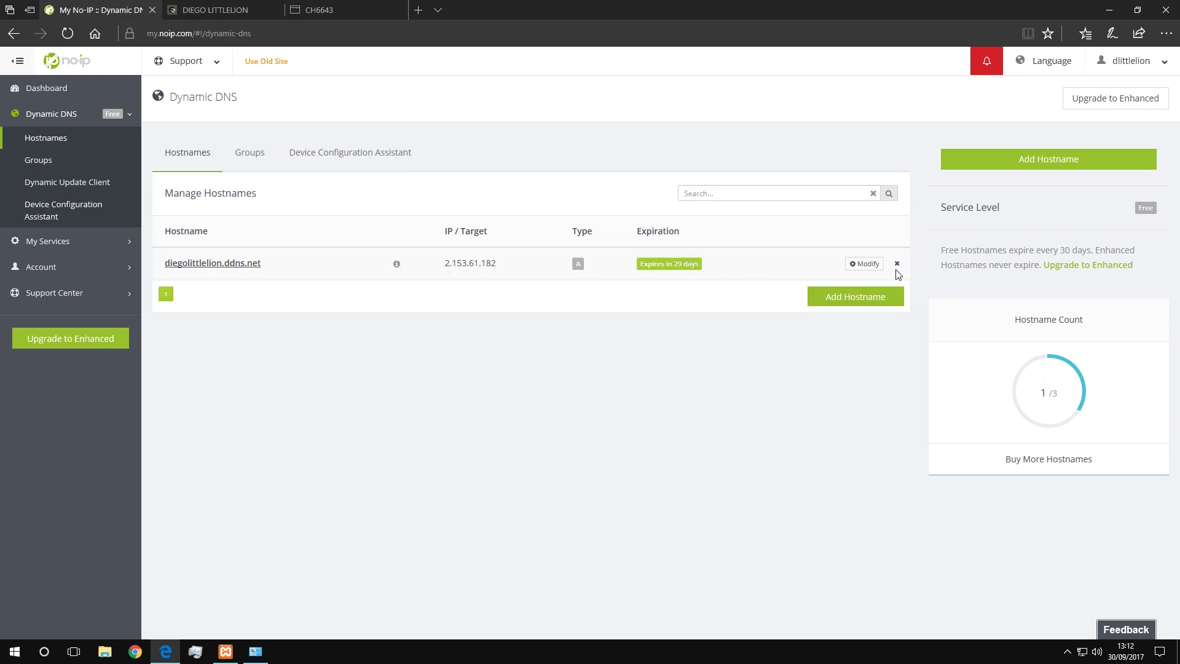
pyautogui.click(236, 9)
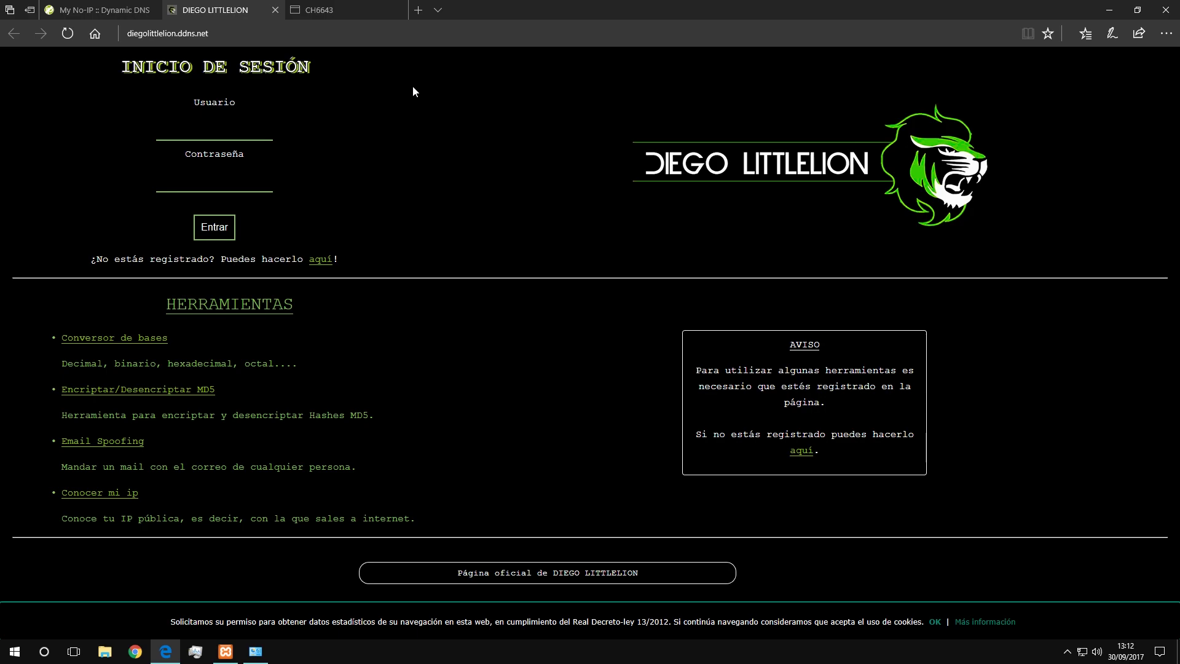
pyautogui.click(359, 10)
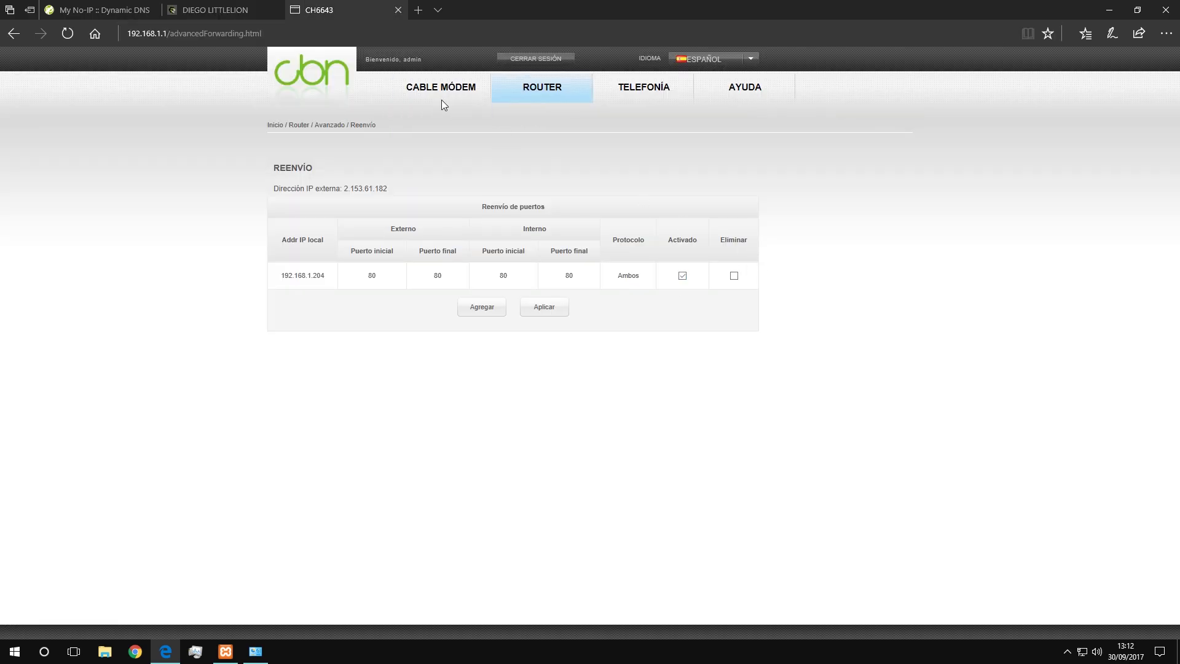
# Step: Stop Apache in the XAMPP Control Panel and reload the hostname's website to test access without the server
pyautogui.click(215, 10)
pyautogui.click(225, 650)
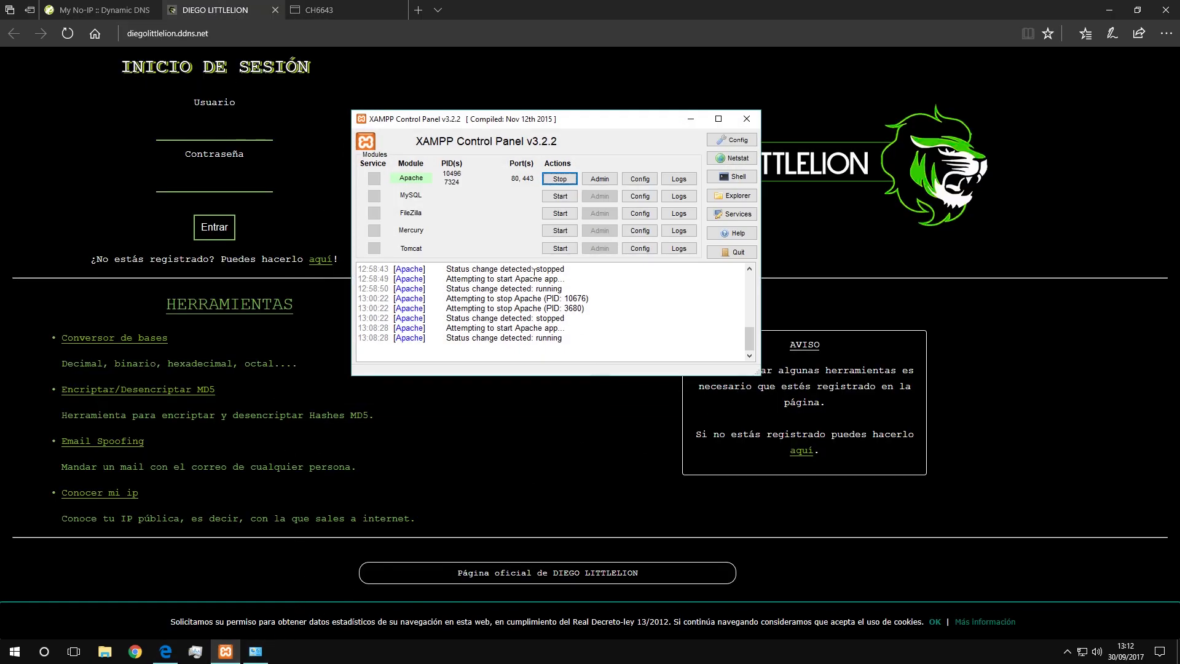
pyautogui.click(551, 184)
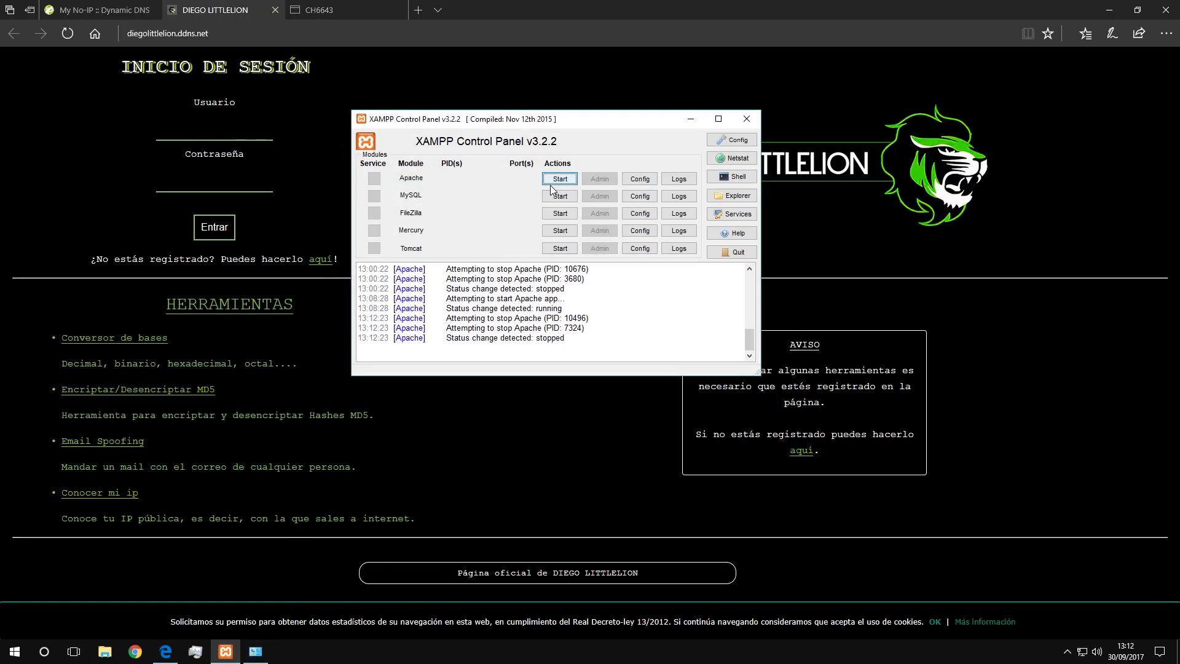
pyautogui.click(685, 119)
pyautogui.press('F5')
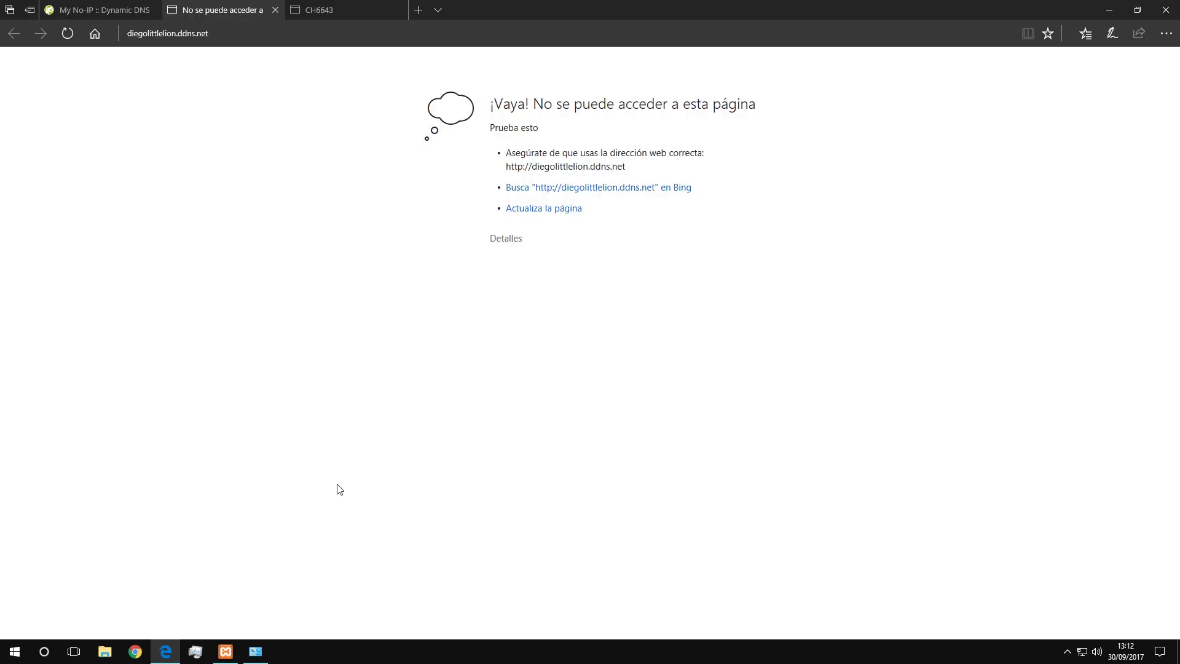
# Step: Start Apache again in the XAMPP Control Panel and refresh the hostname's website
pyautogui.click(226, 652)
pyautogui.click(559, 178)
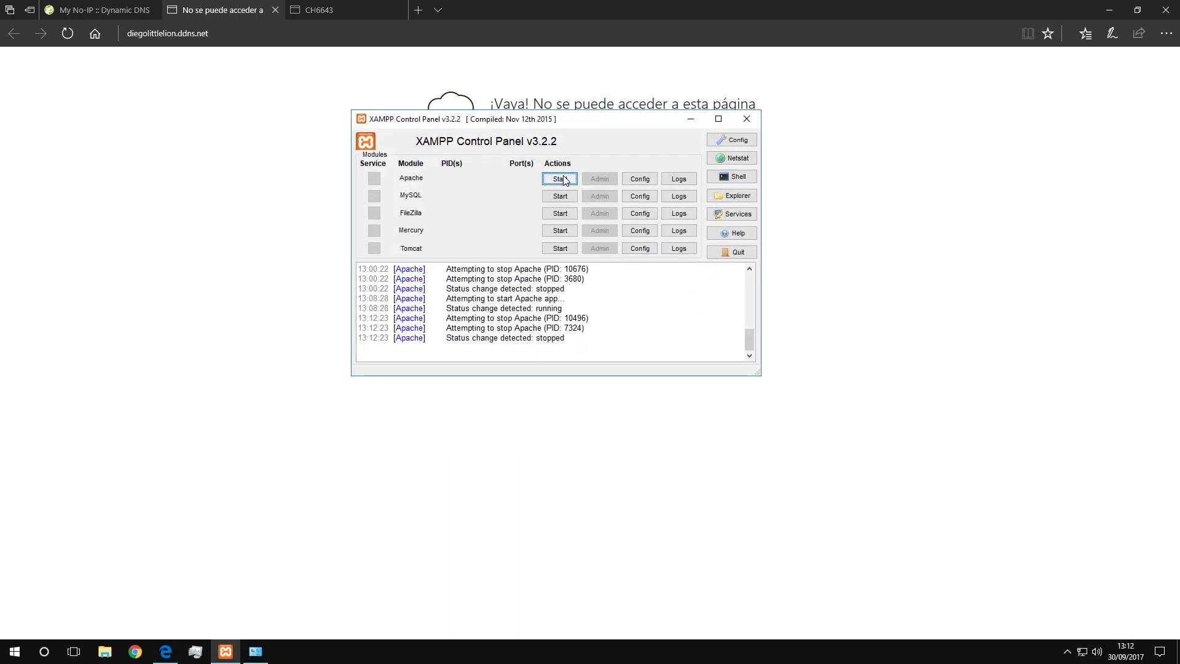
pyautogui.click(234, 181)
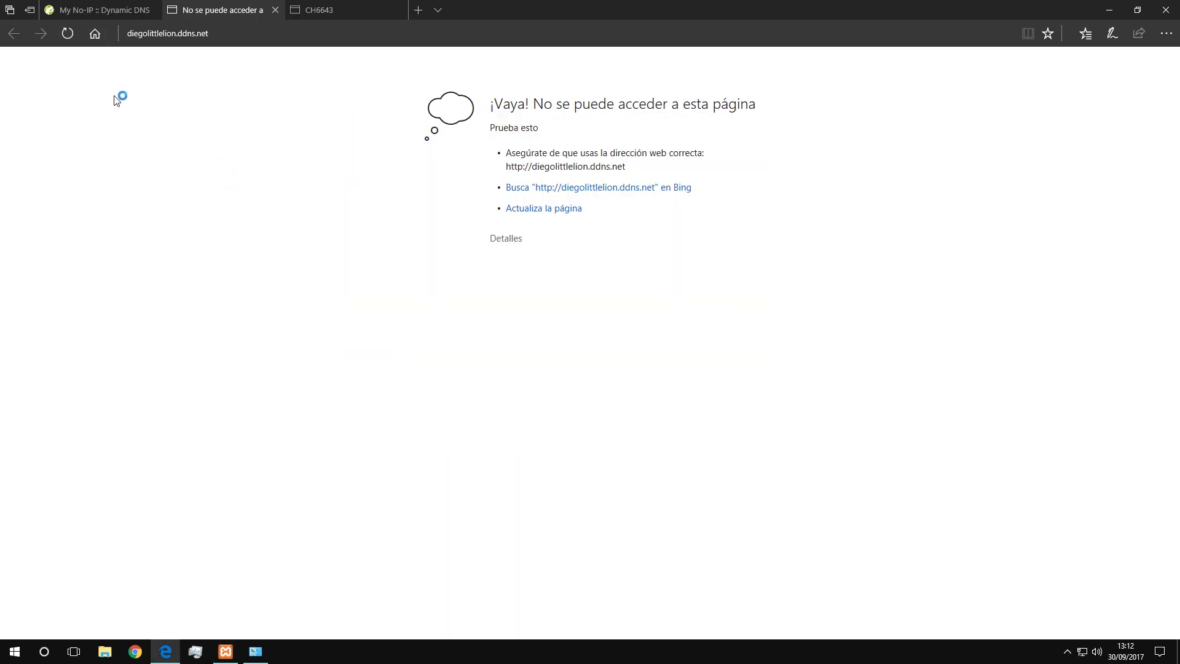
pyautogui.click(68, 34)
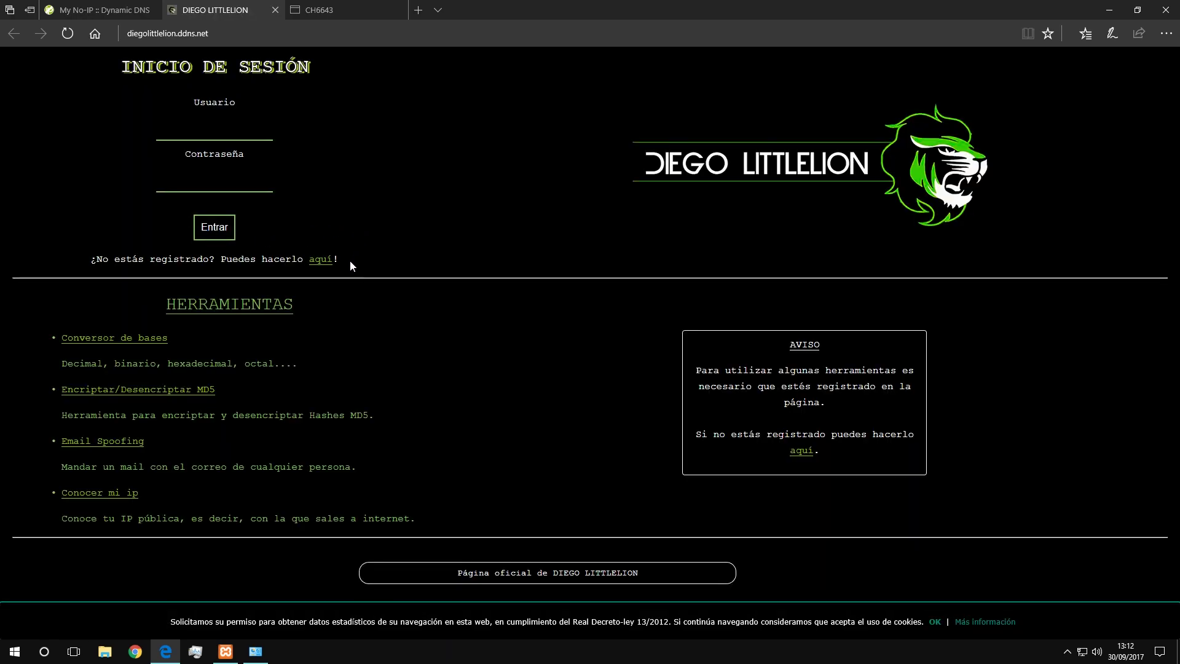
pyautogui.click(1109, 10)
pyautogui.click(691, 120)
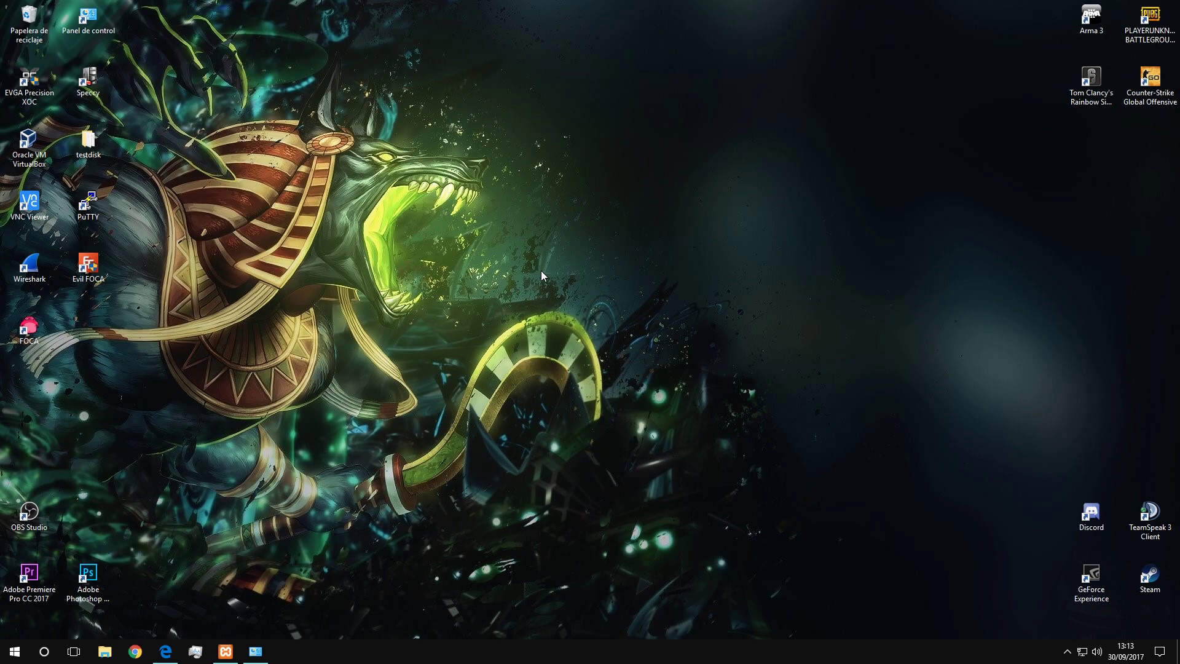
pyautogui.click(165, 651)
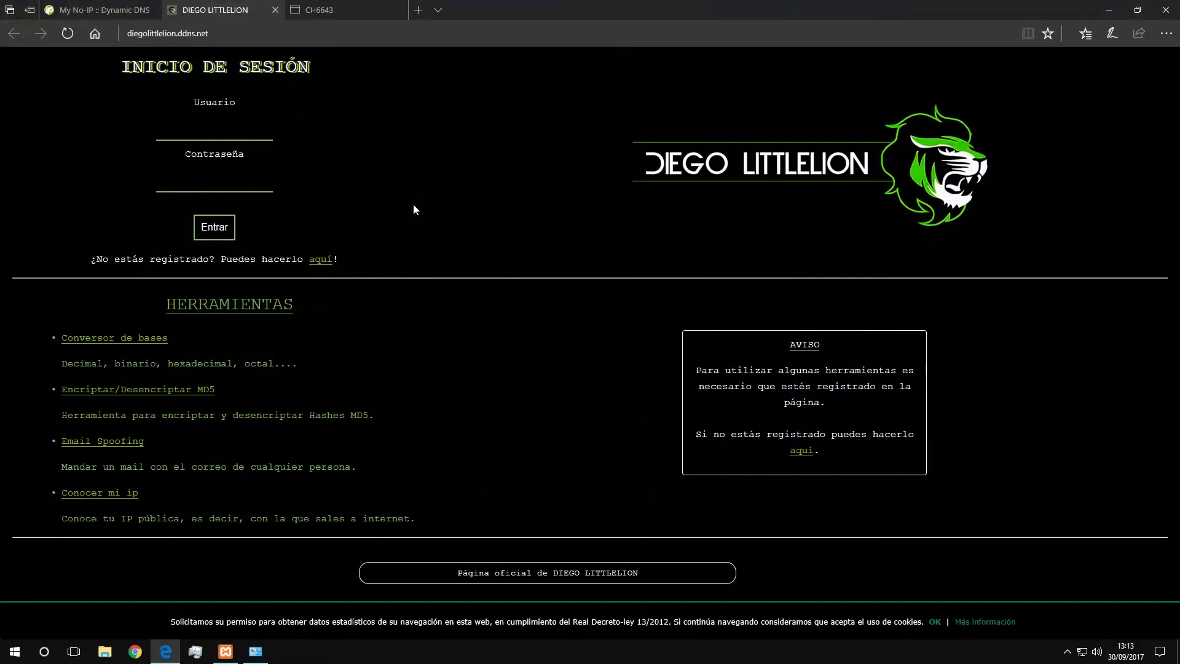
# Step: Open the channel's official Blogspot blog in a new tab
pyautogui.click(422, 5)
pyautogui.write('diego')
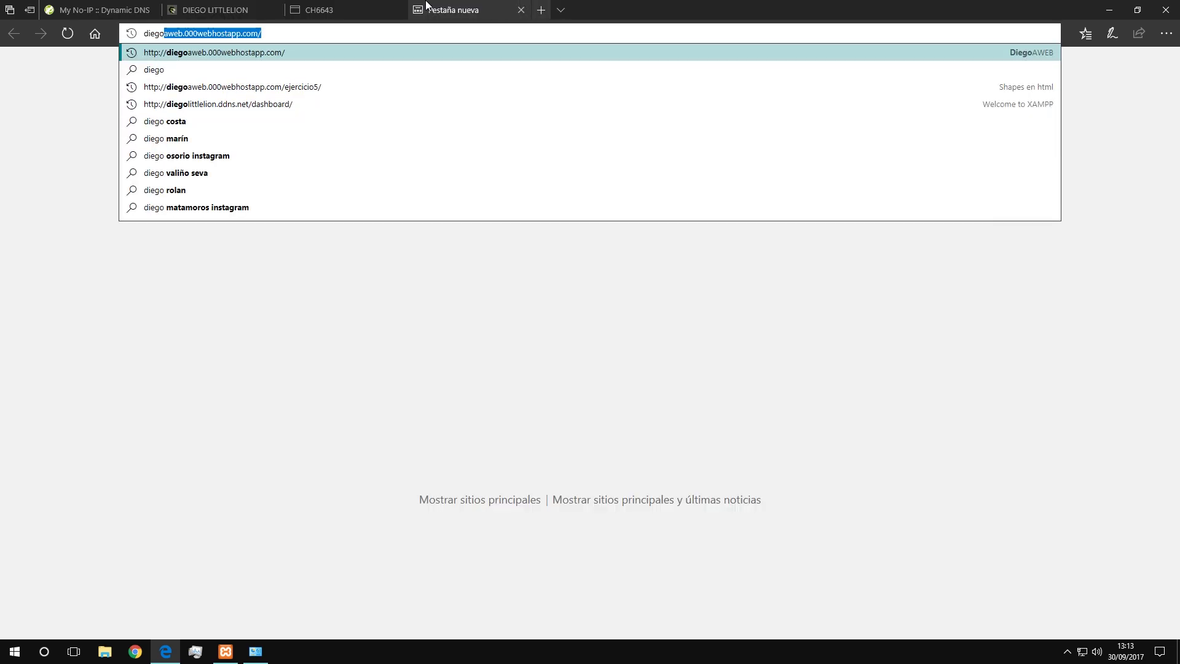
pyautogui.press('End')
pyautogui.press('BackSpace')
pyautogui.press('BackSpace')
pyautogui.press('BackSpace')
pyautogui.press('BackSpace')
pyautogui.press('BackSpace')
pyautogui.press('BackSpace')
pyautogui.press('BackSpace')
pyautogui.press('BackSpace')
pyautogui.press('BackSpace')
pyautogui.press('BackSpace')
pyautogui.press('BackSpace')
pyautogui.press('BackSpace')
pyautogui.press('BackSpace')
pyautogui.press('BackSpace')
pyautogui.press('BackSpace')
pyautogui.press('BackSpace')
pyautogui.press('BackSpace')
pyautogui.press('BackSpace')
pyautogui.press('BackSpace')
pyautogui.press('BackSpace')
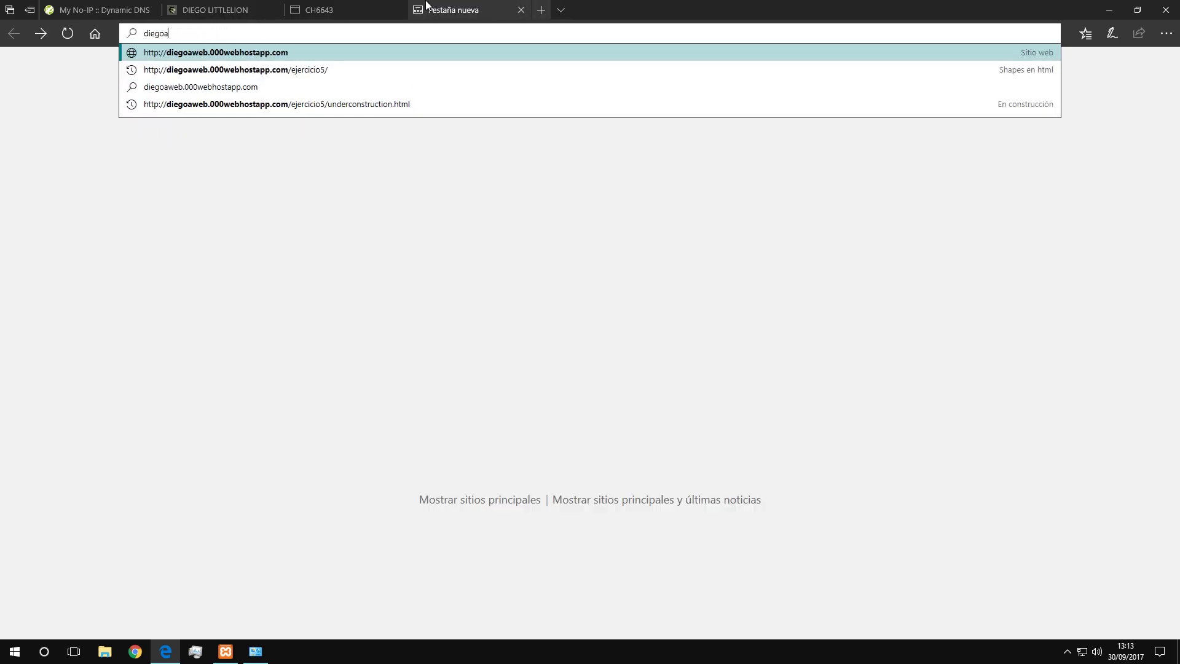
pyautogui.write('littlelion')
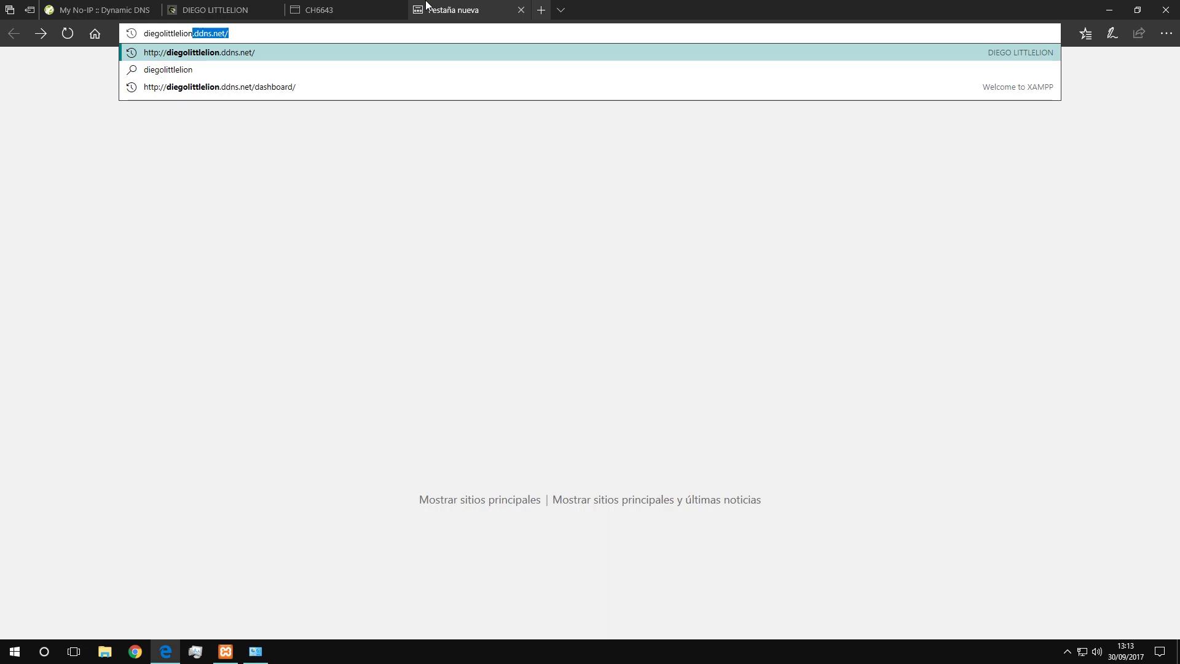
pyautogui.write('.blogspo')
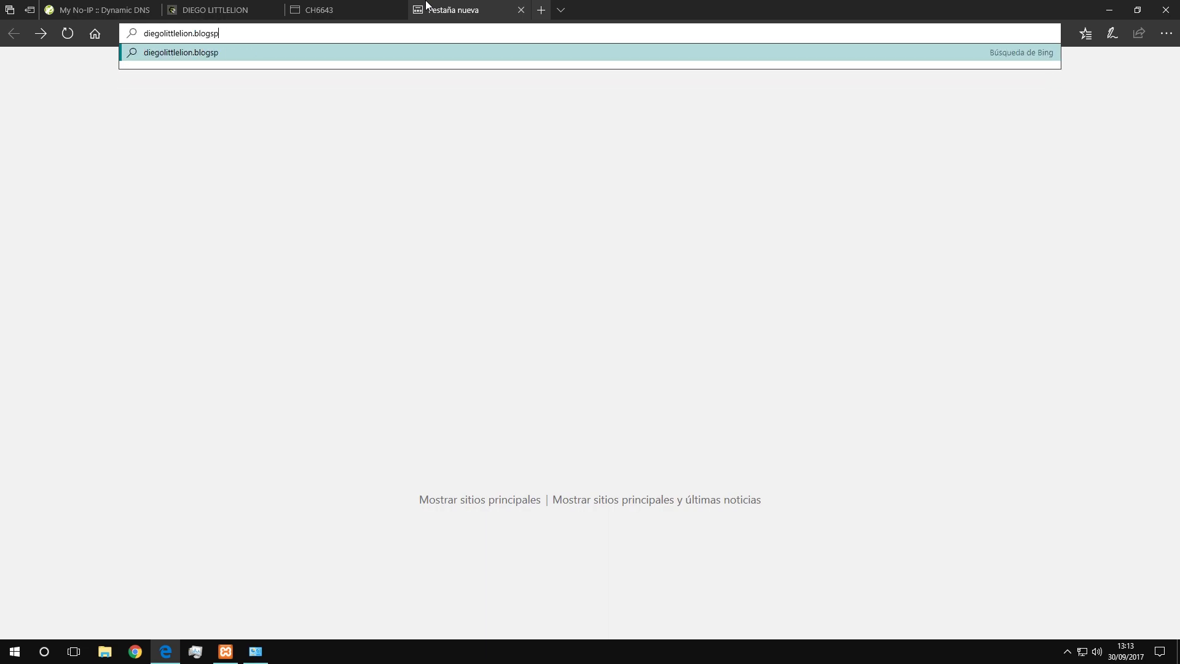
pyautogui.write('t.c')
pyautogui.press('Return')
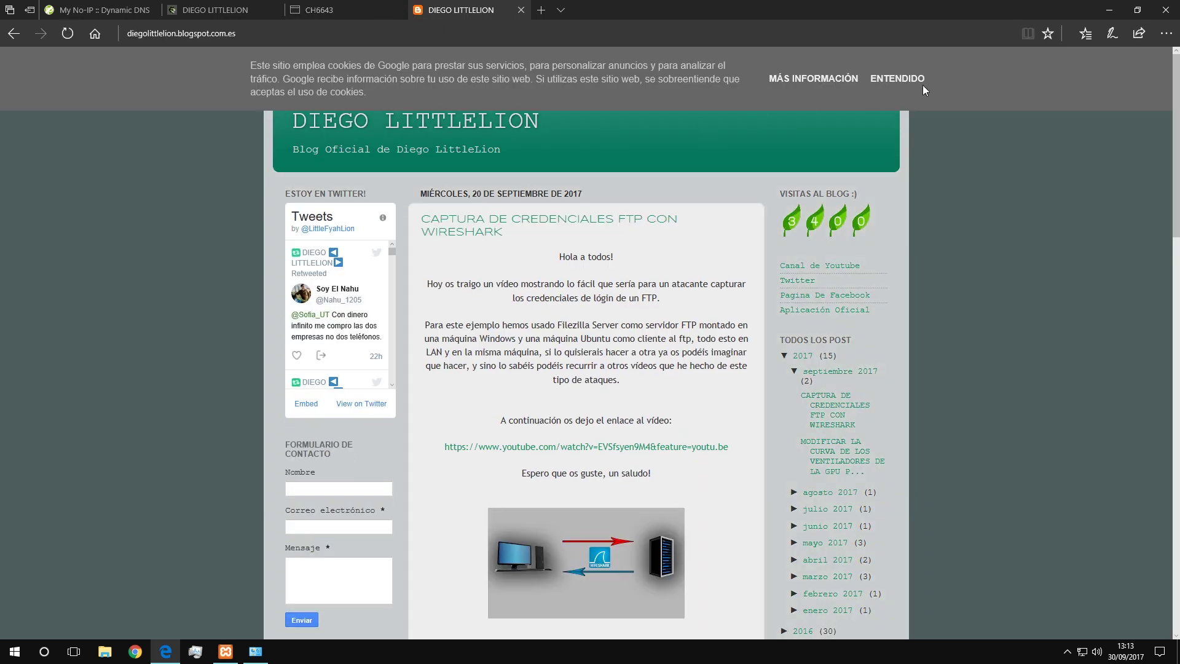
# Step: Examine the blog's contact form with its Nombre, Correo electrónico and Mensaje fields
pyautogui.click(974, 77)
pyautogui.scroll(-5, 184, 322)
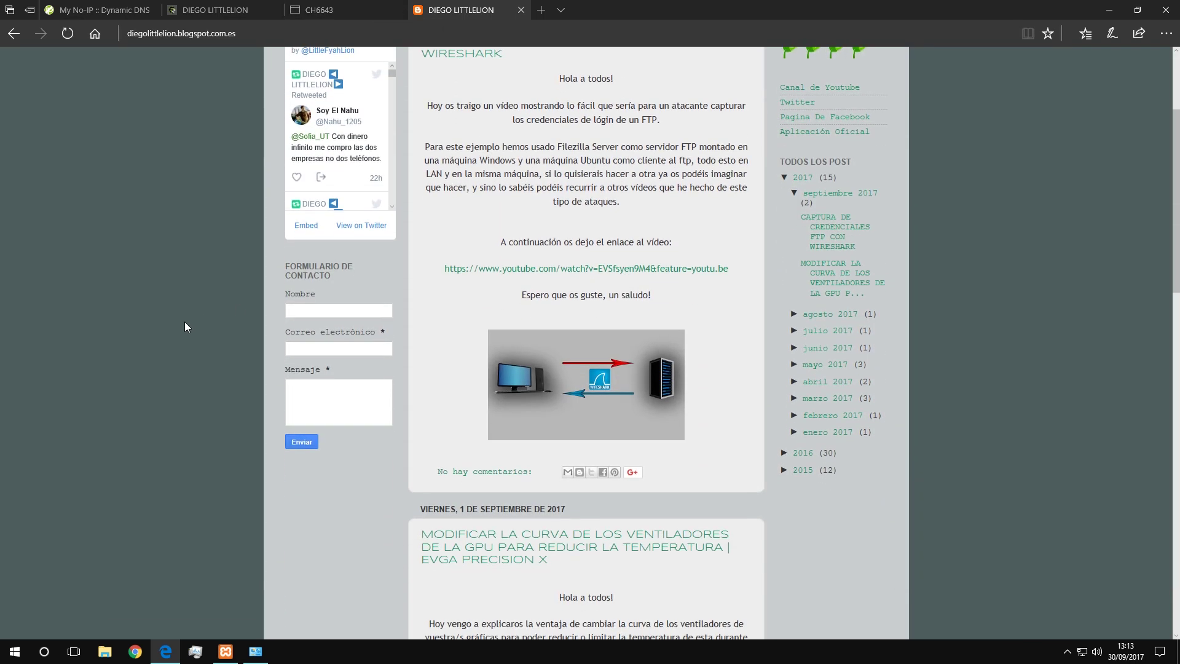
pyautogui.click(316, 135)
pyautogui.click(329, 171)
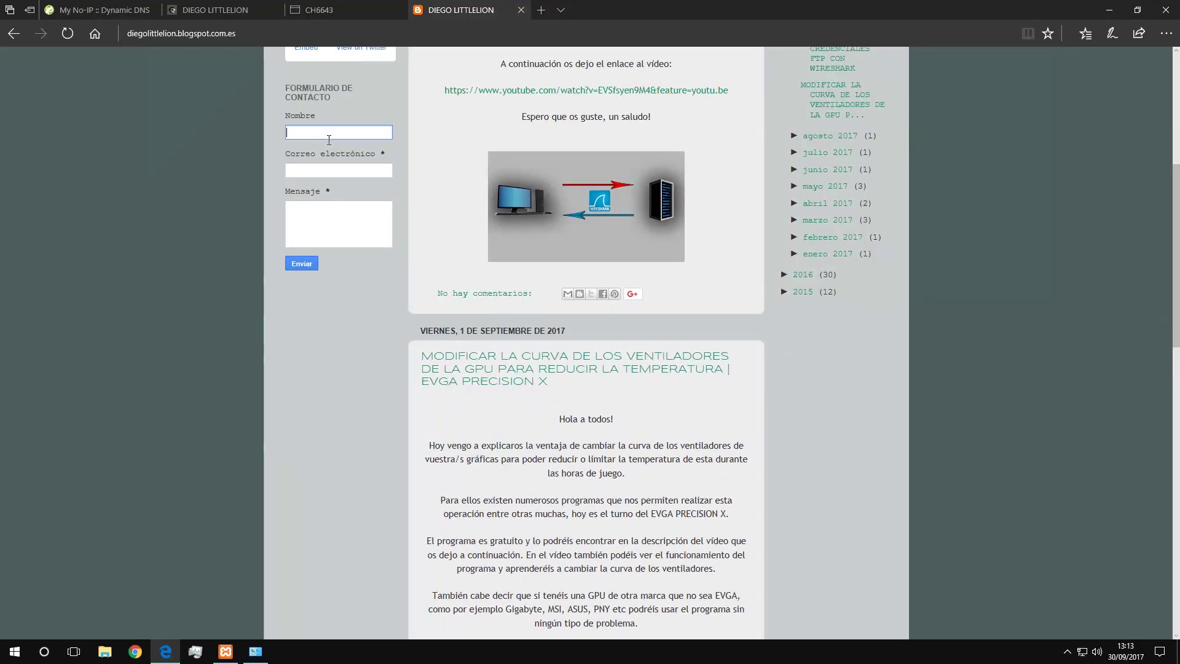
pyautogui.click(346, 216)
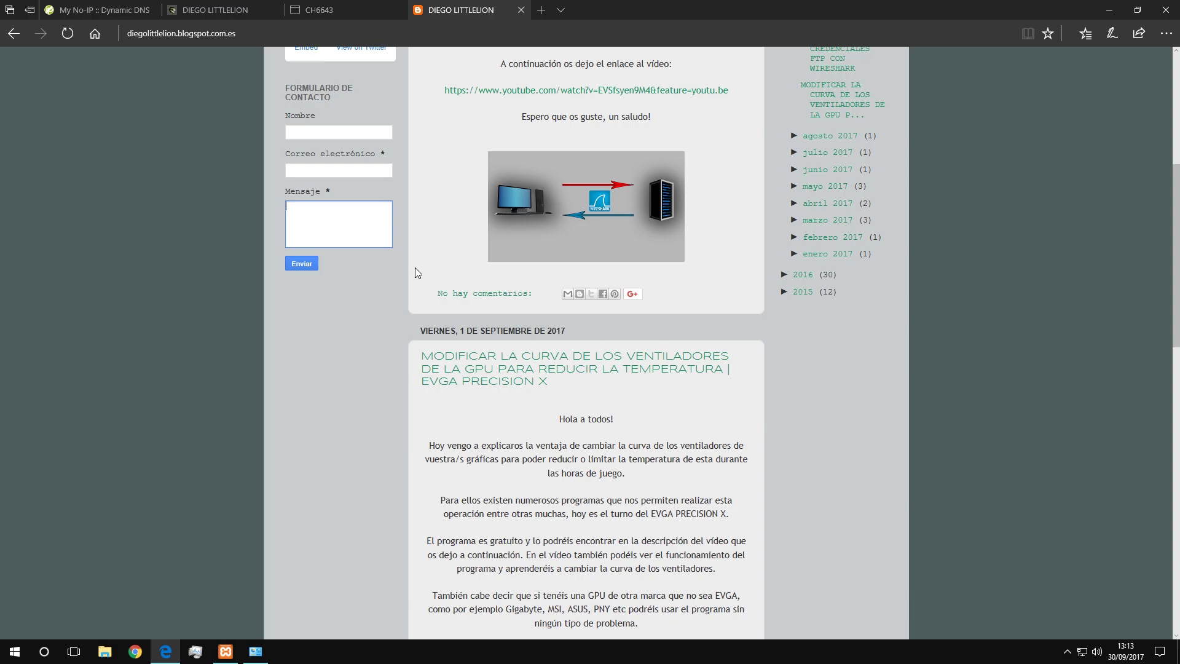
pyautogui.scroll(6, 414, 267)
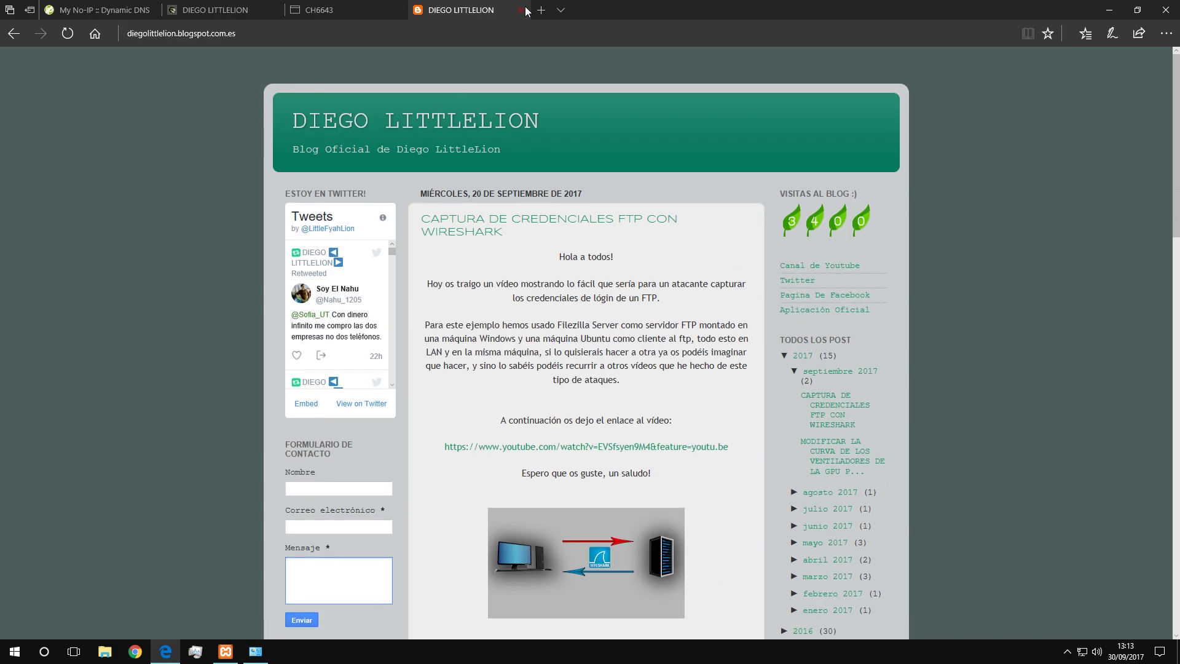